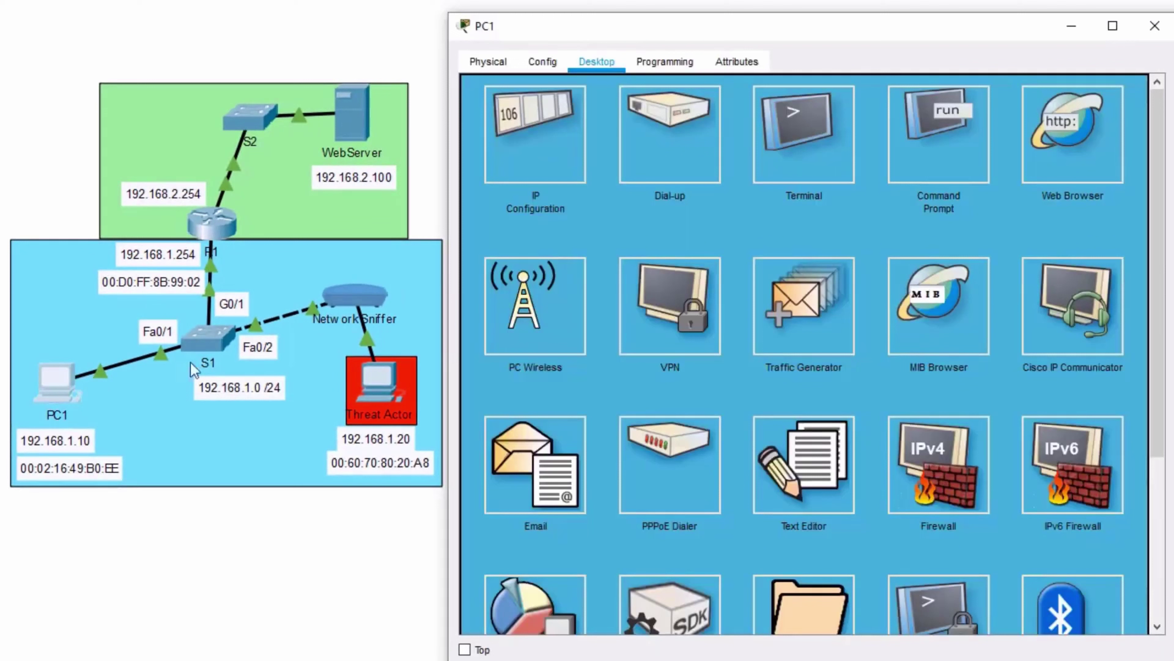
- Run ipconfig /all on PC1 and highlight MAC 0002.1649.B0EE, IP 192.168.1.10 and gateway 192.168.1.254
click(962, 139)
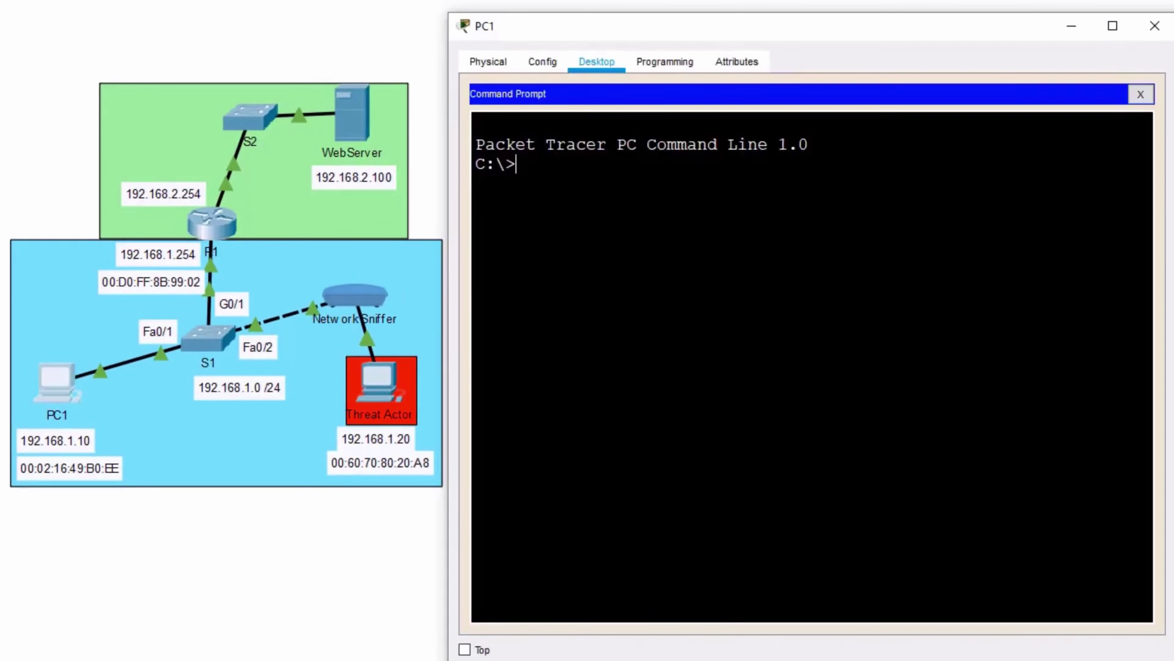
text(ipconfig /all)
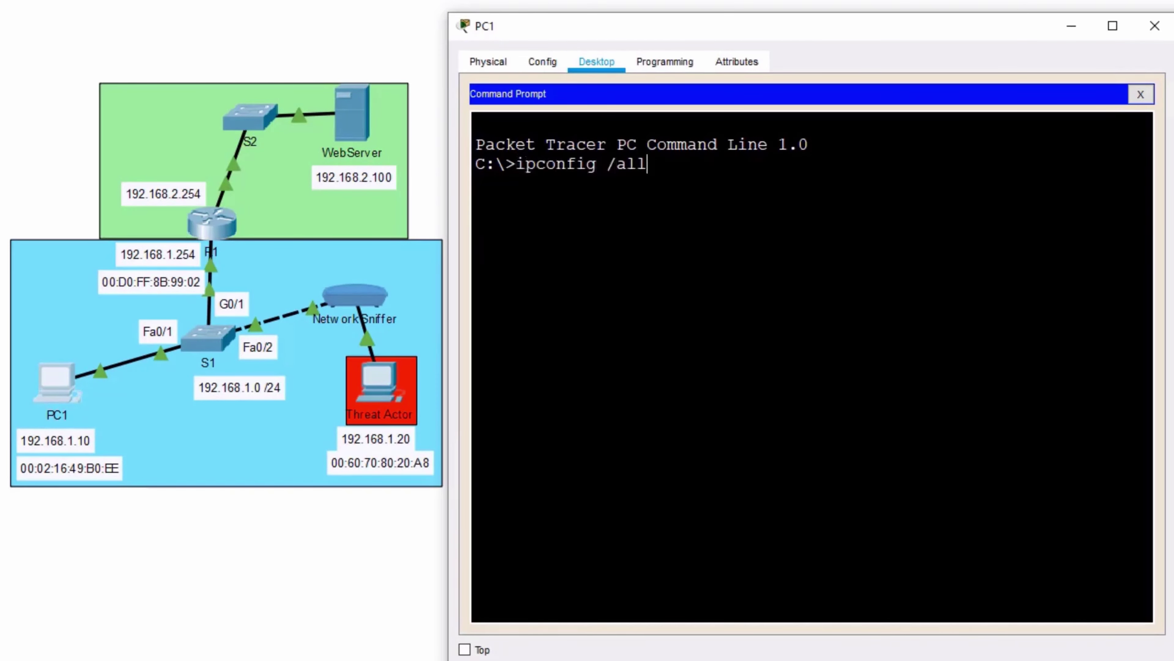
key(Return)
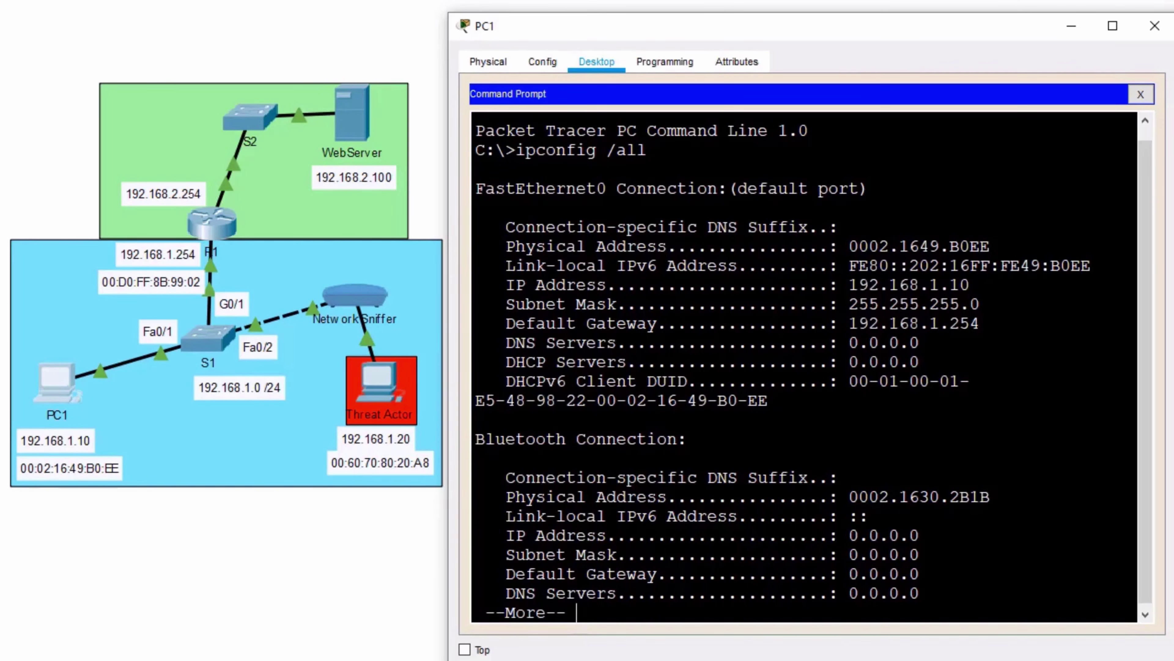
drag(991, 246, 952, 245)
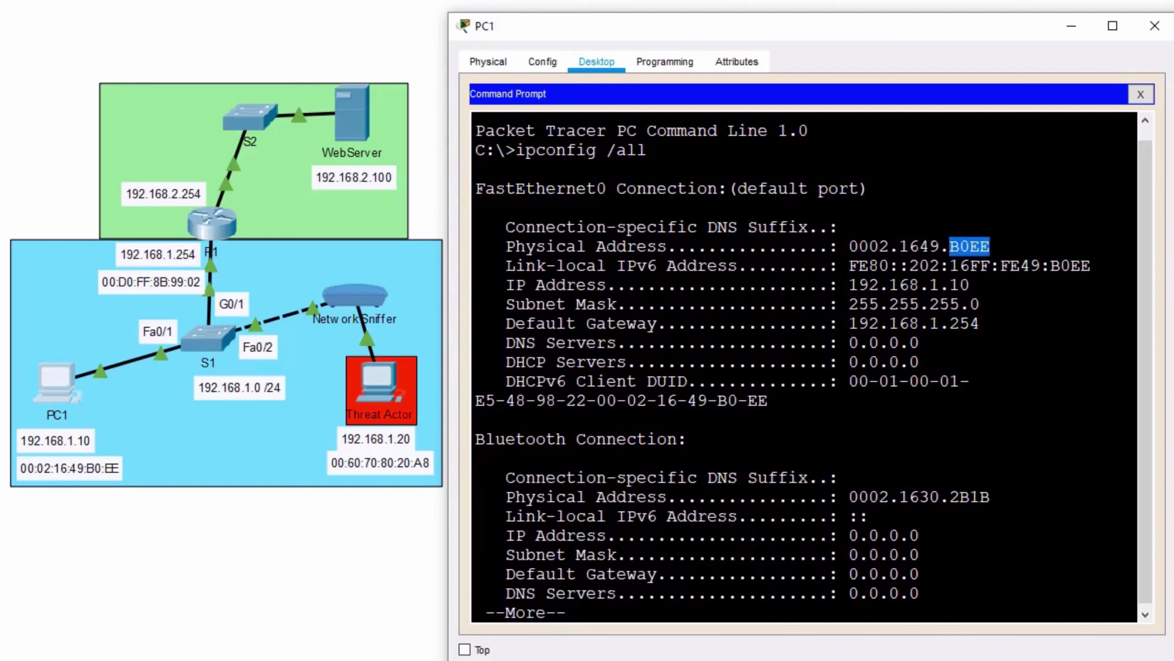
drag(969, 284, 931, 284)
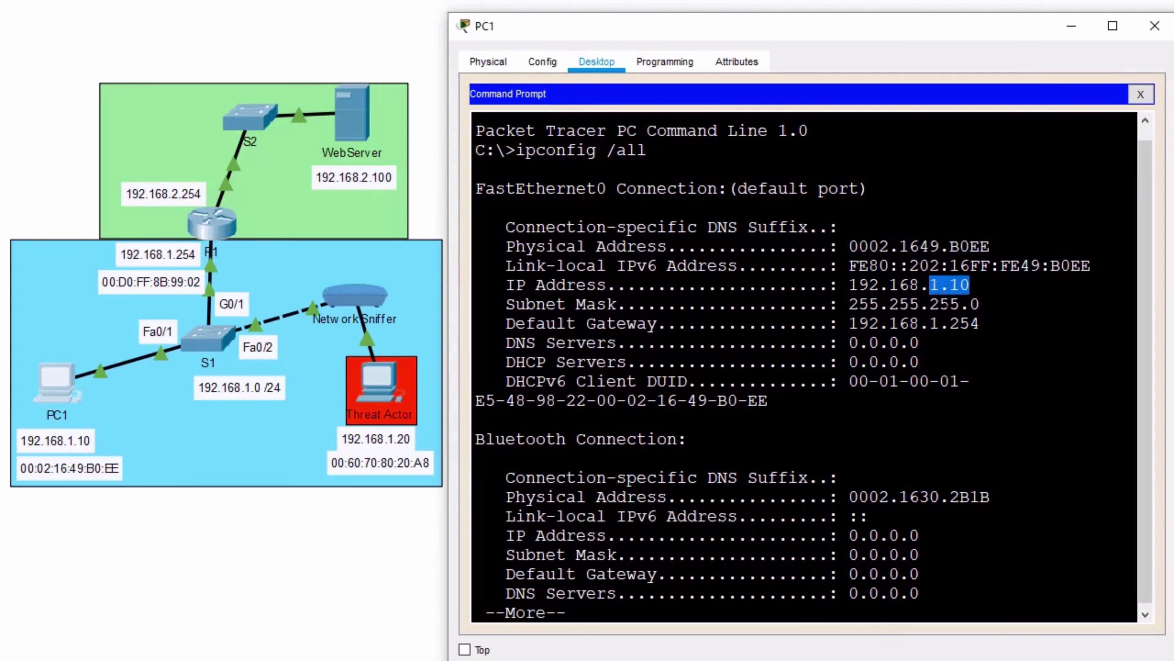
drag(980, 323, 851, 323)
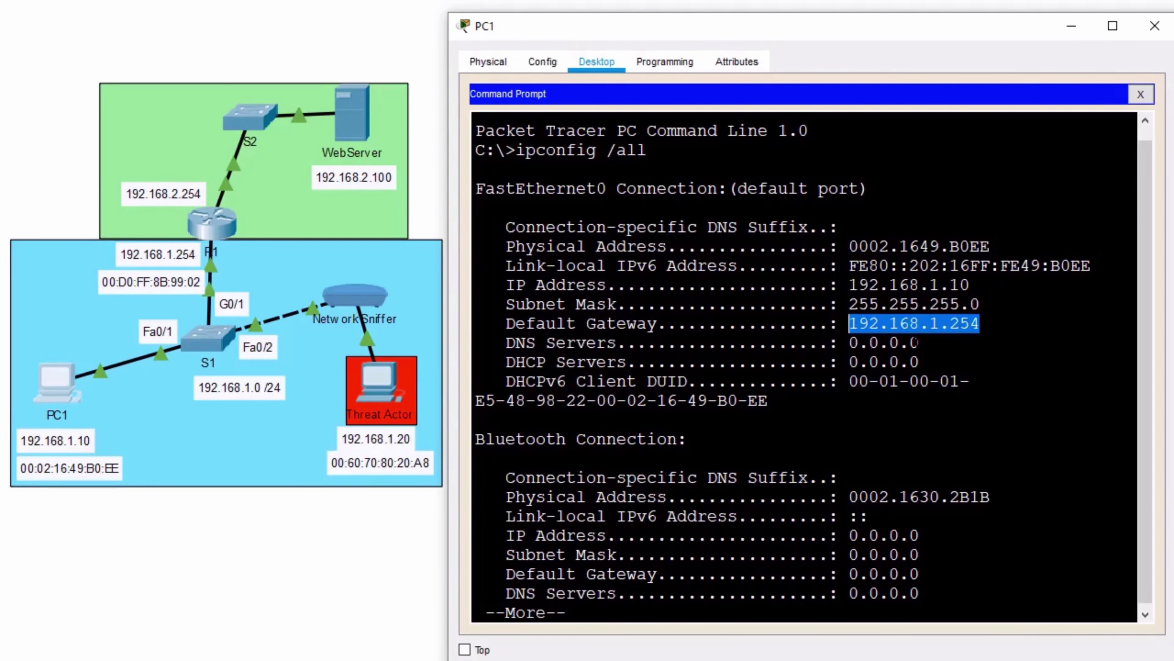
click(916, 342)
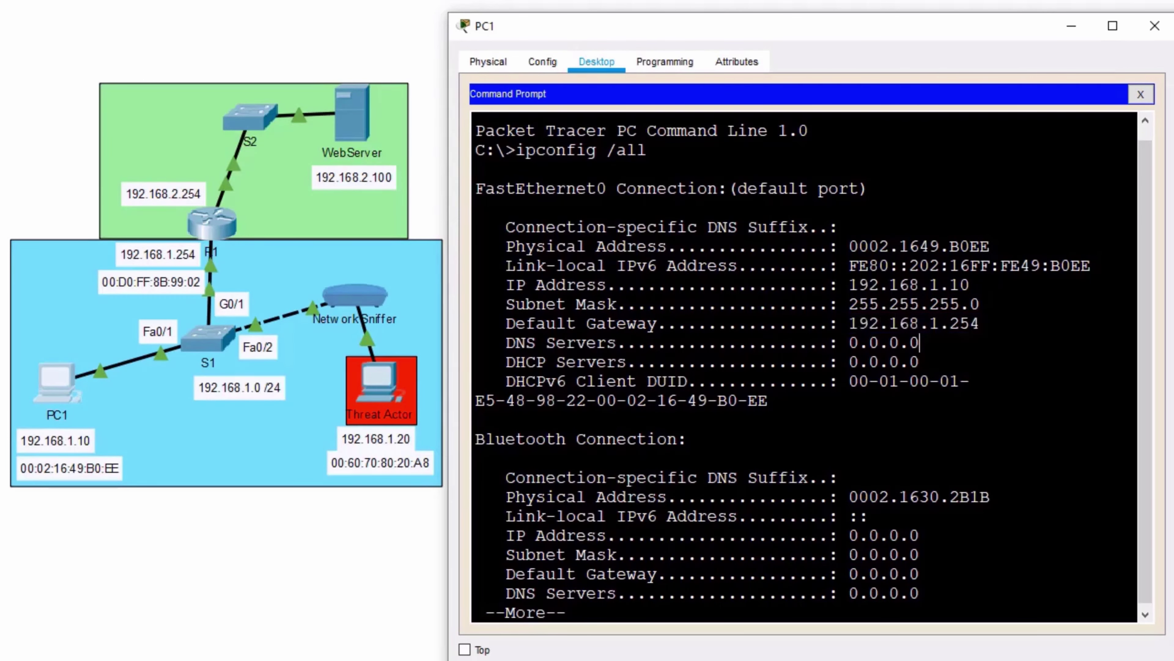
- Check PC1's ARP table with arp -a, then ping the web server at 192.168.2.100
key(space)
text(arp)
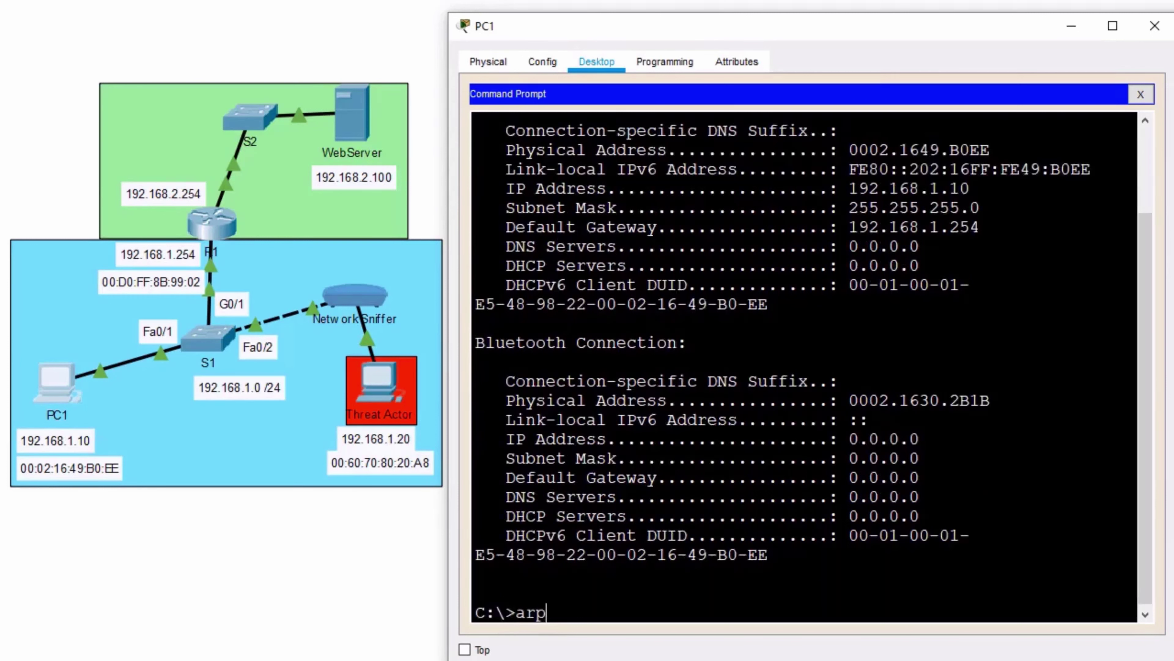
text( -a)
key(Return)
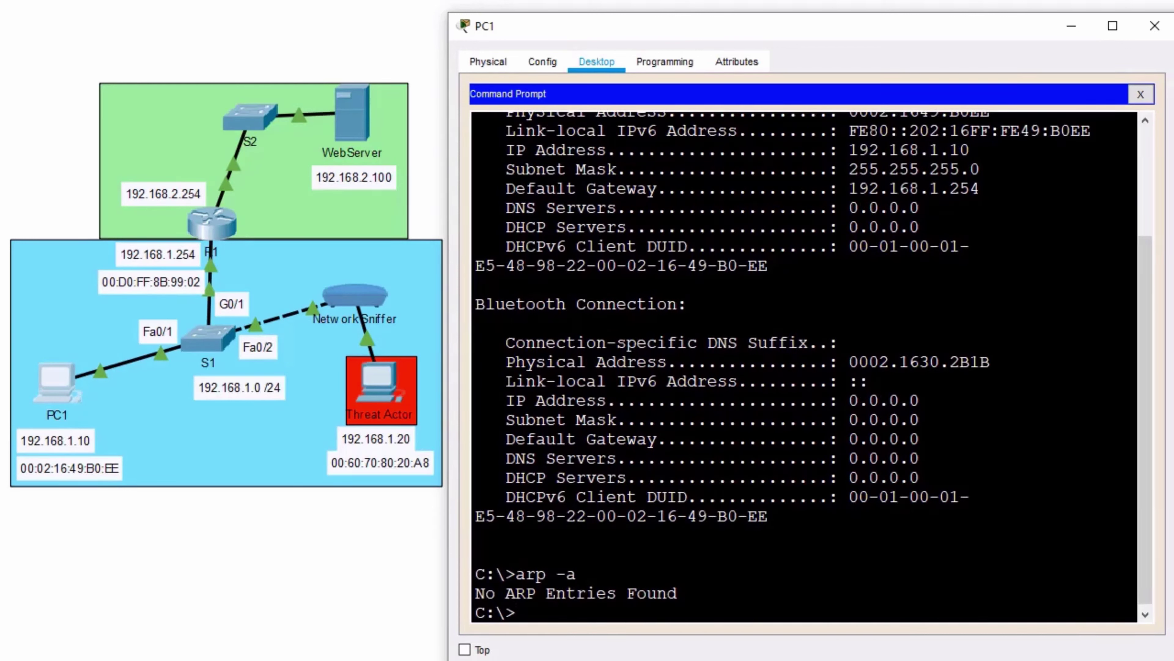
text(ping 192.16)
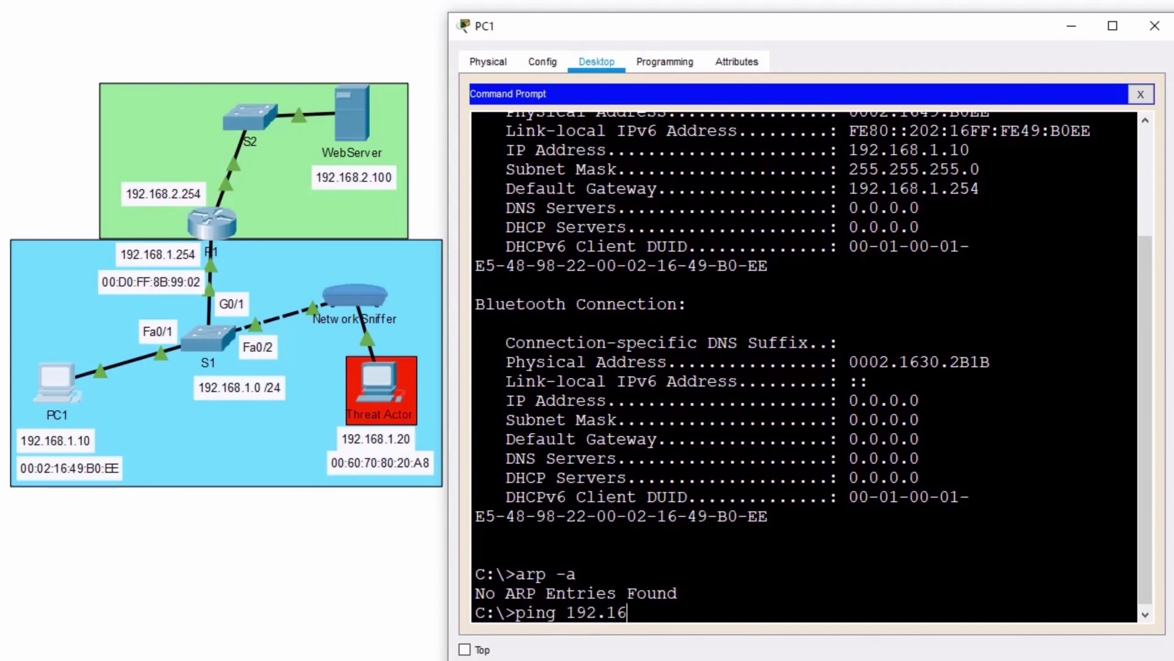
text(8.2.100)
key(Return)
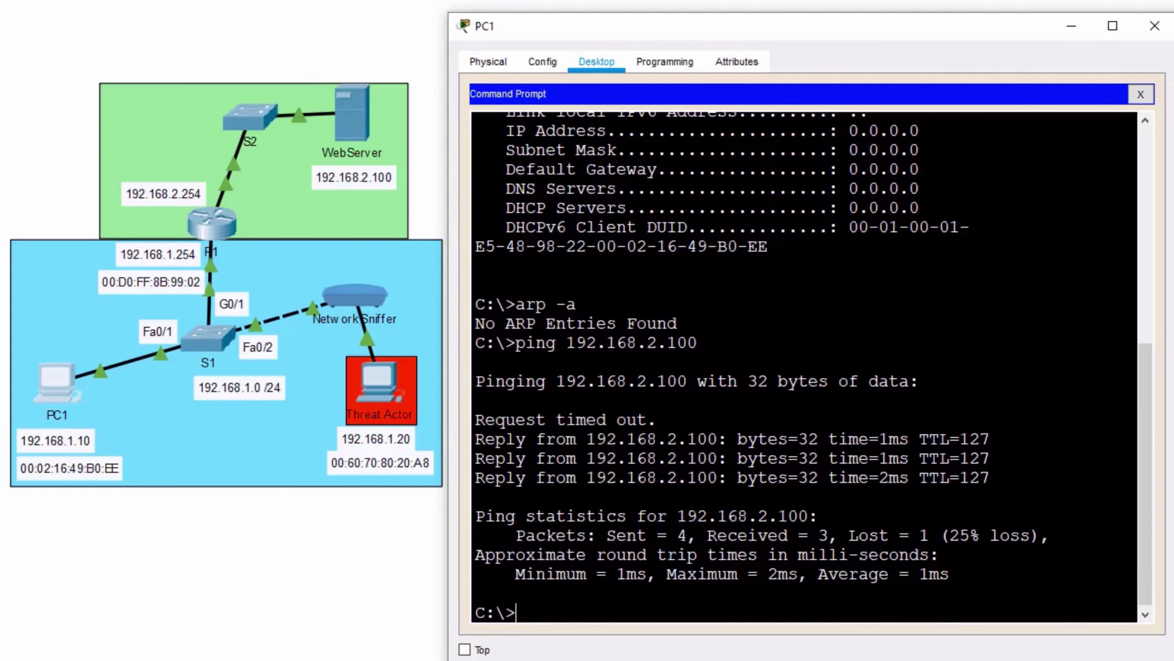
- Rerun arp -a to show gateway 192.168.1.254 at MAC 00d0.ff8b.9902, then close the command prompt
text(arp -a)
key(Return)
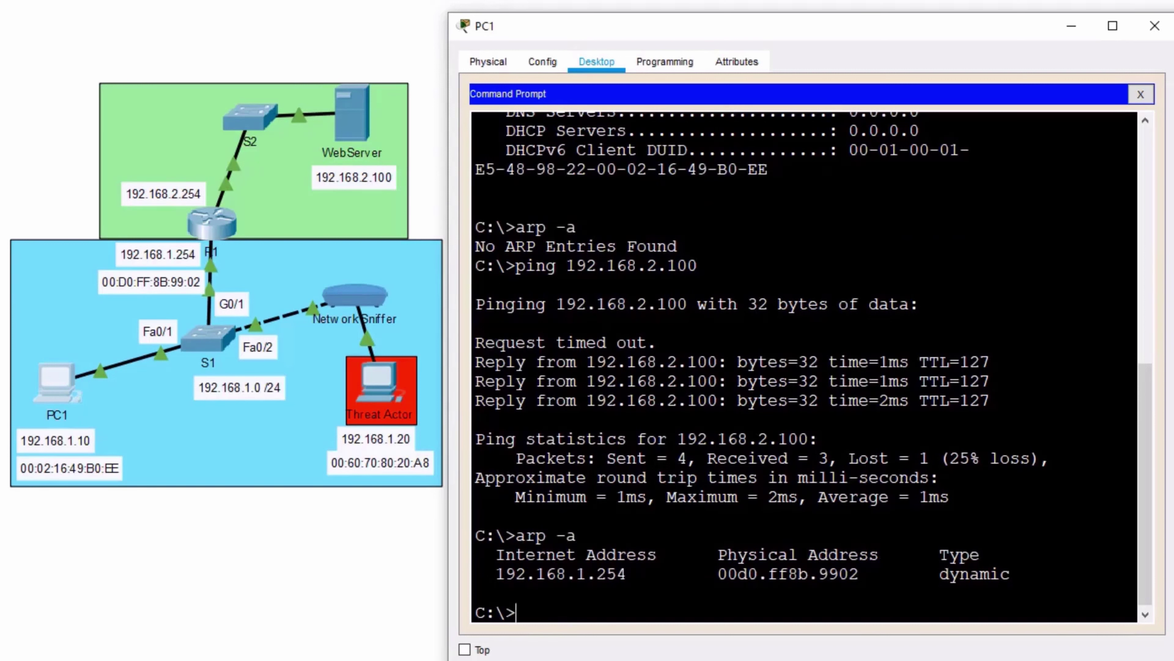
drag(576, 573, 627, 574)
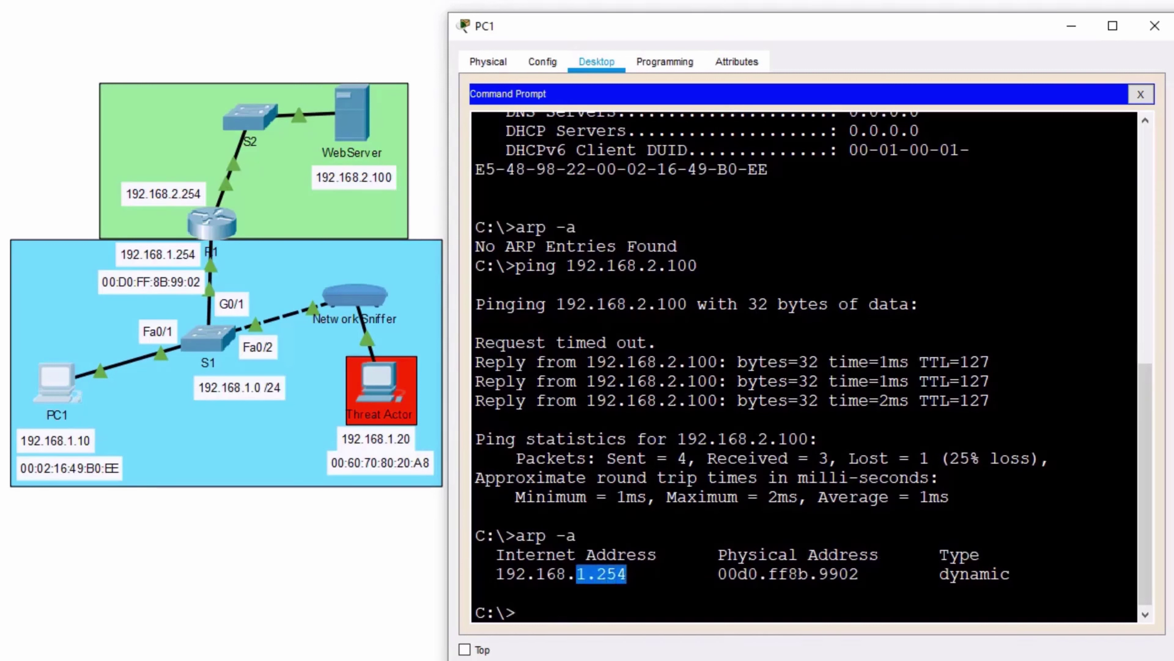
drag(820, 574, 858, 574)
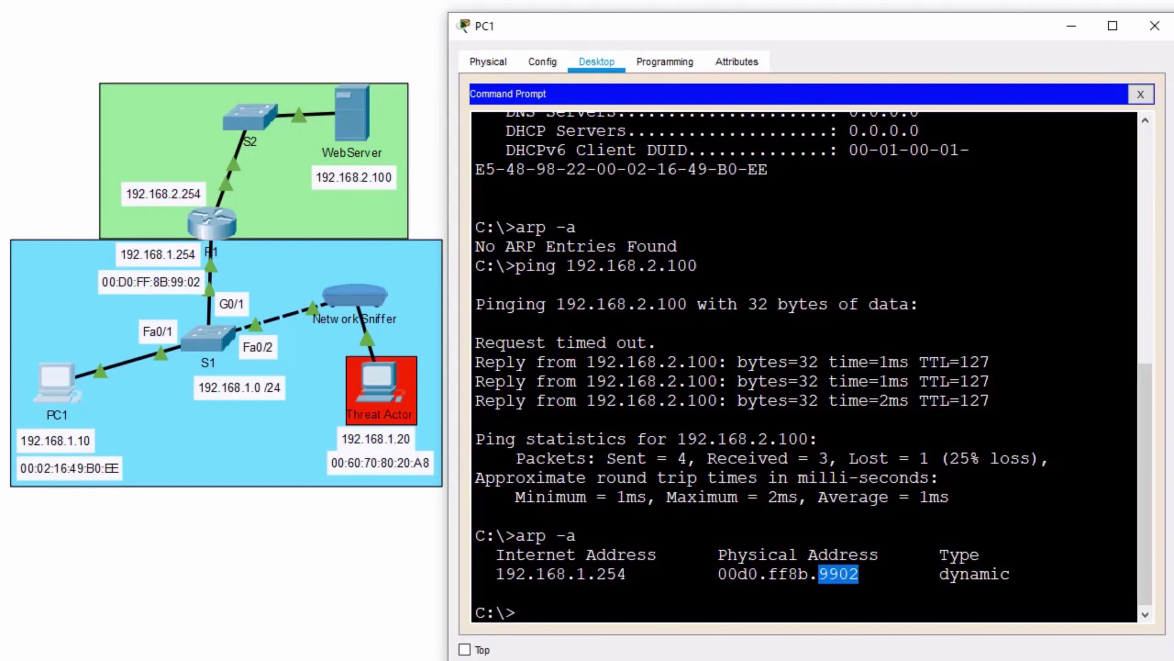
click(1141, 94)
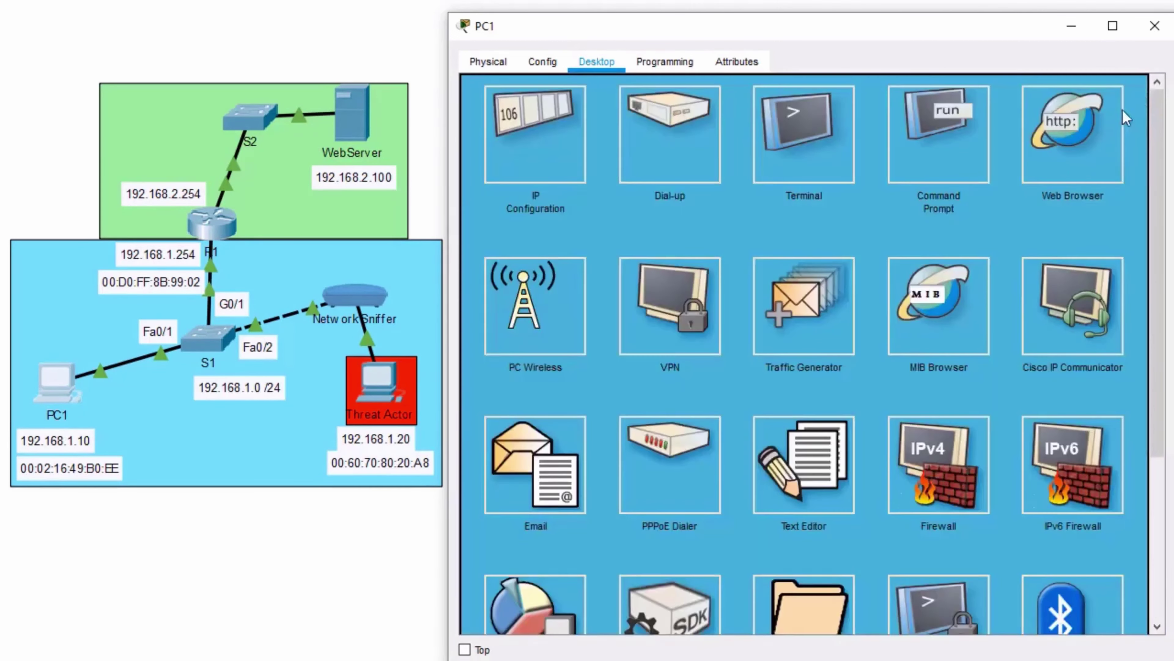
click(1066, 148)
click(779, 114)
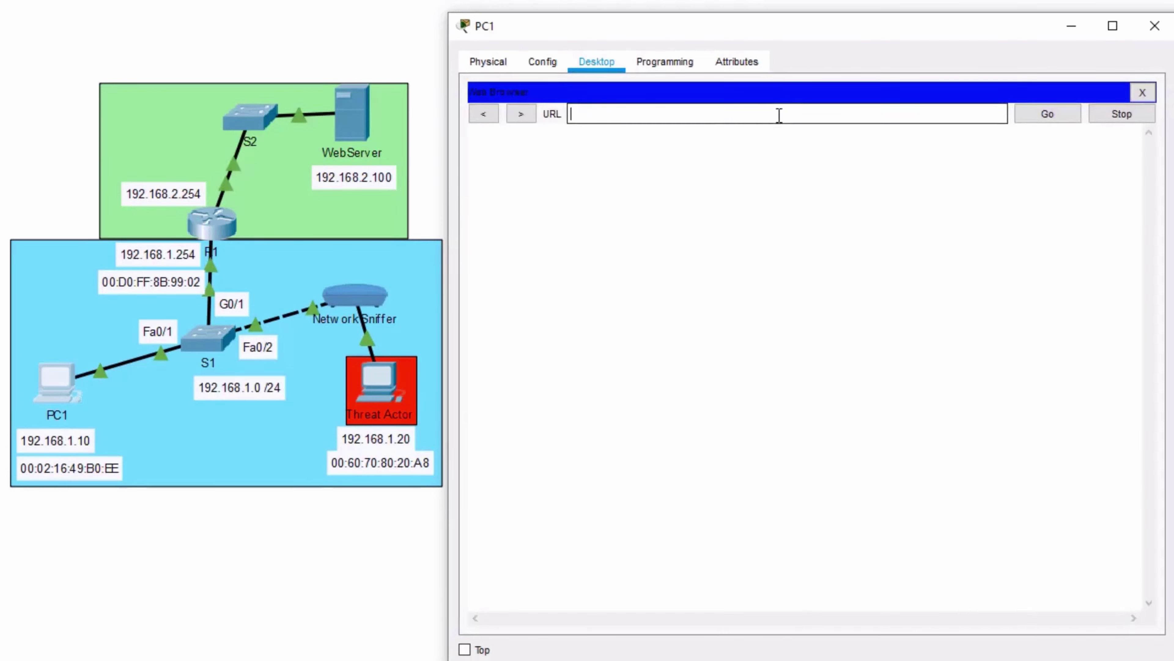
click(612, 118)
text(192.168.2.100)
key(Return)
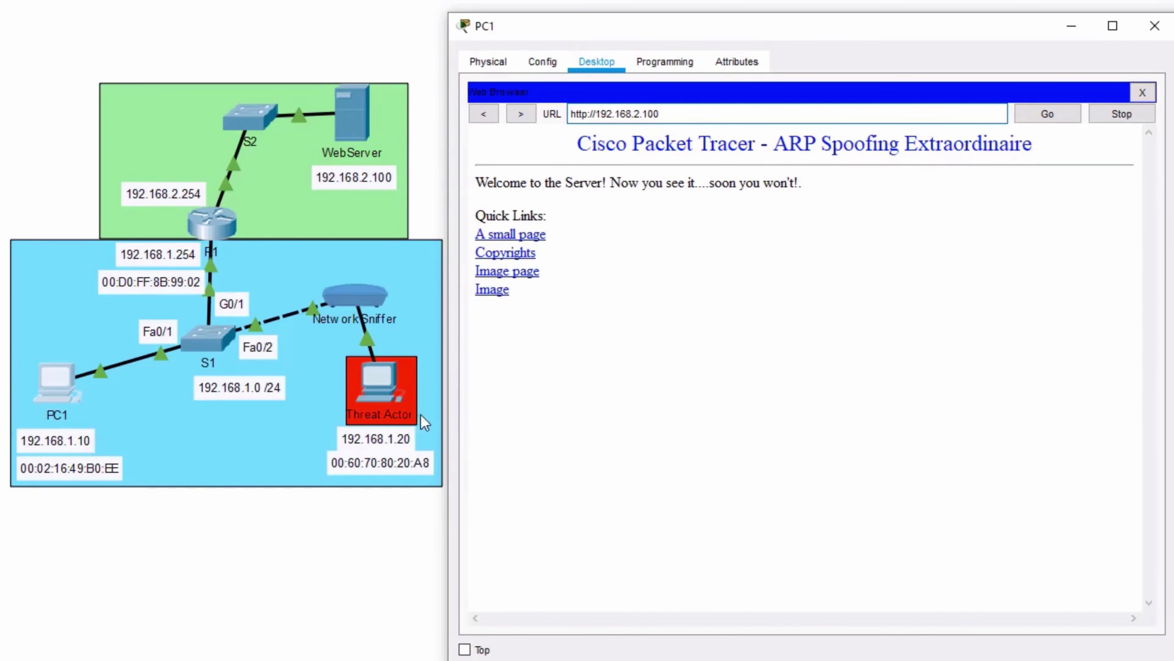
- Run ipconfig /all on the Threat Actor PC, highlighting MAC 0060.7080.20A8, IP 192.168.1.20 and gateway 192.168.1.254
click(373, 393)
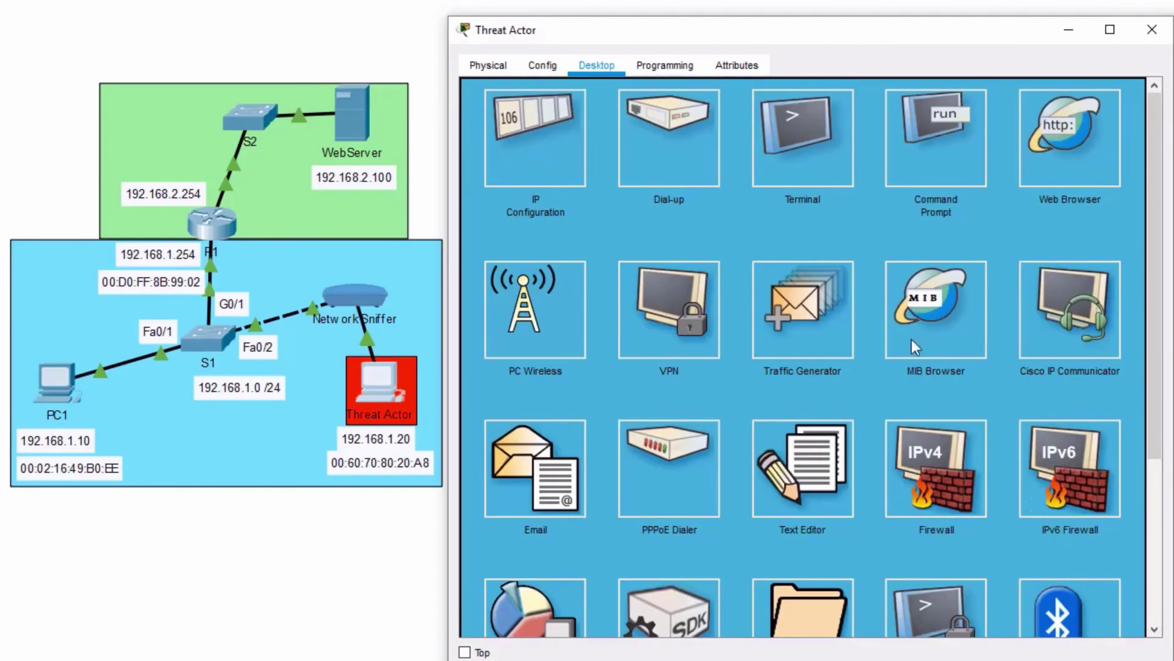
click(938, 144)
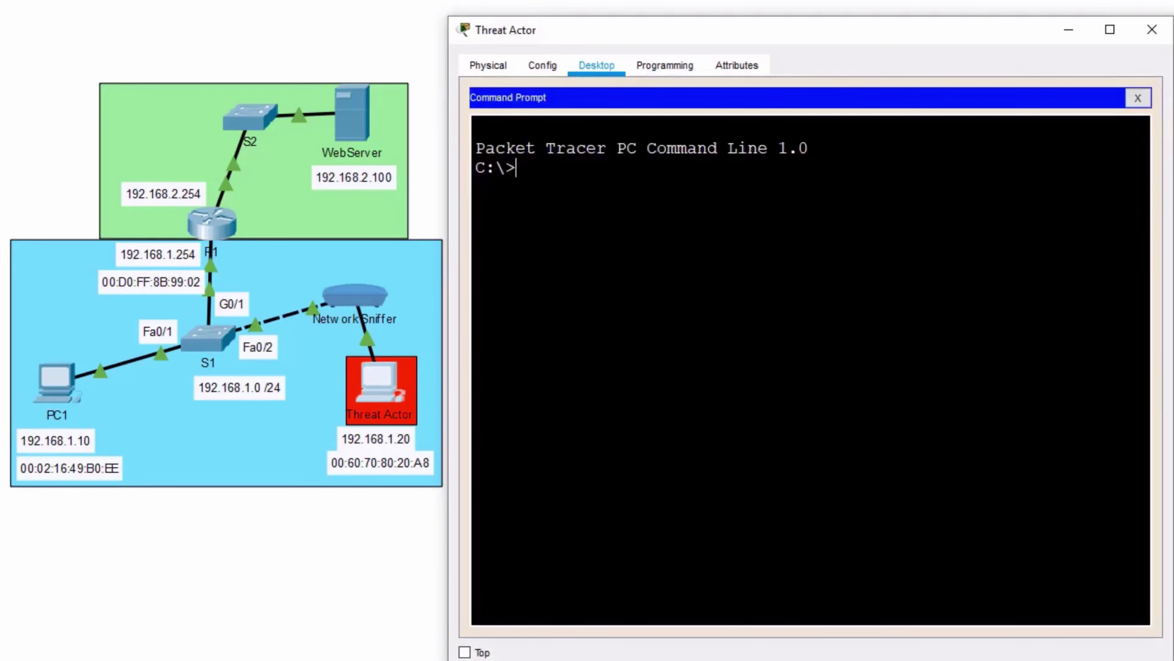
text(ipconfig)
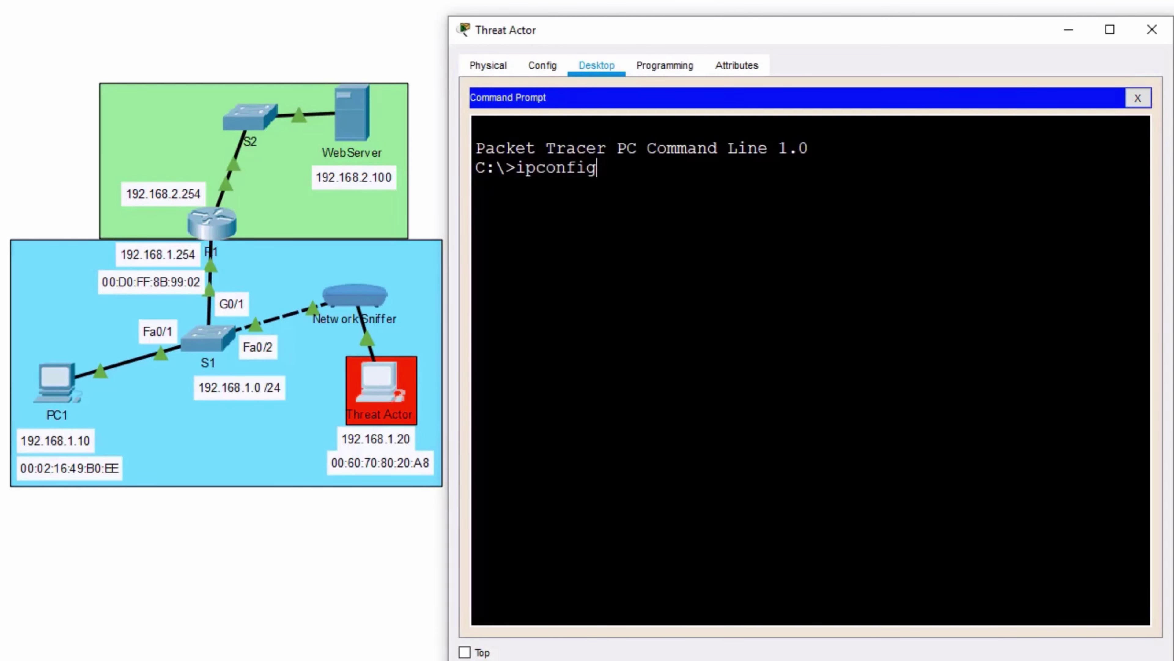
text( /all)
key(Return)
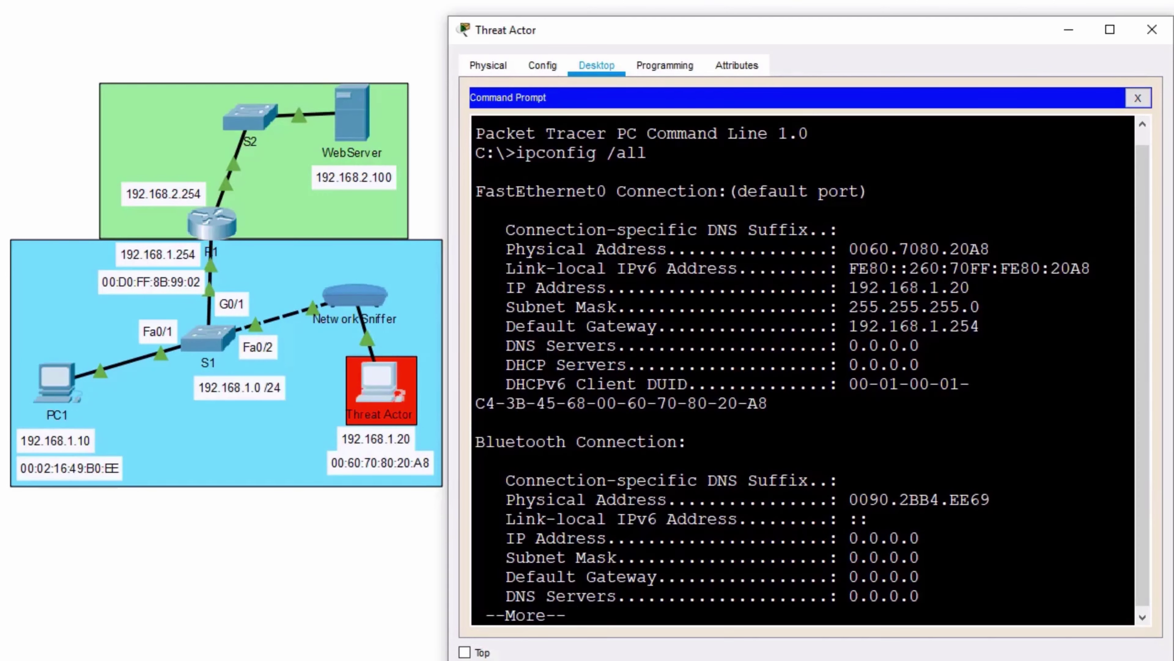
drag(991, 249, 950, 249)
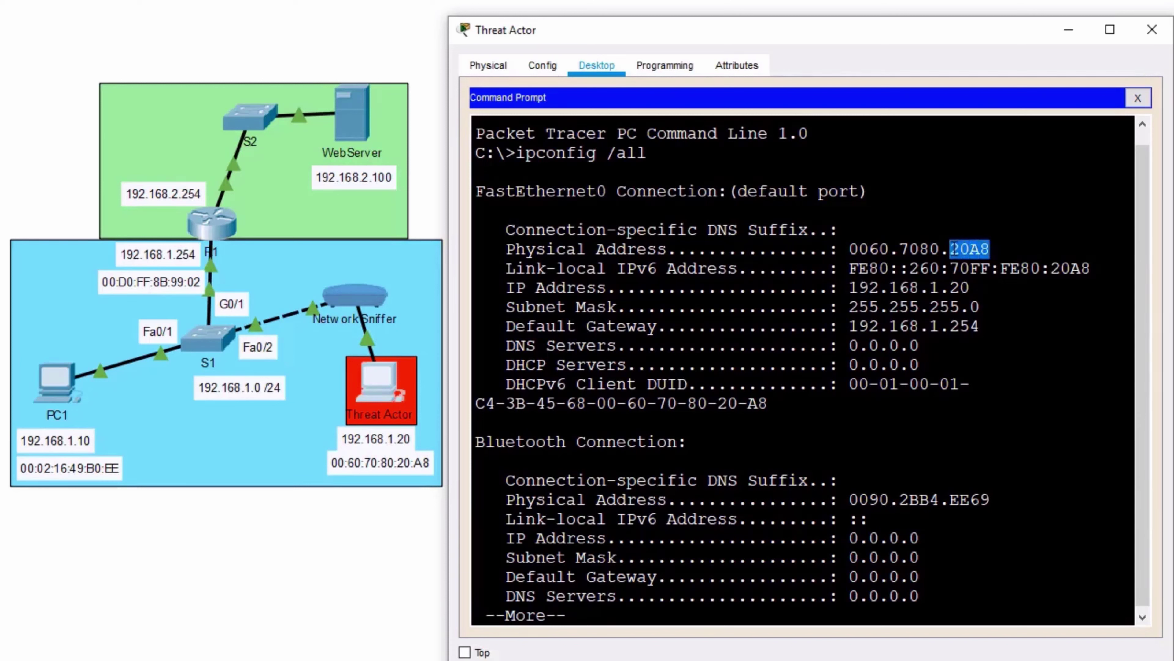
drag(970, 288, 929, 287)
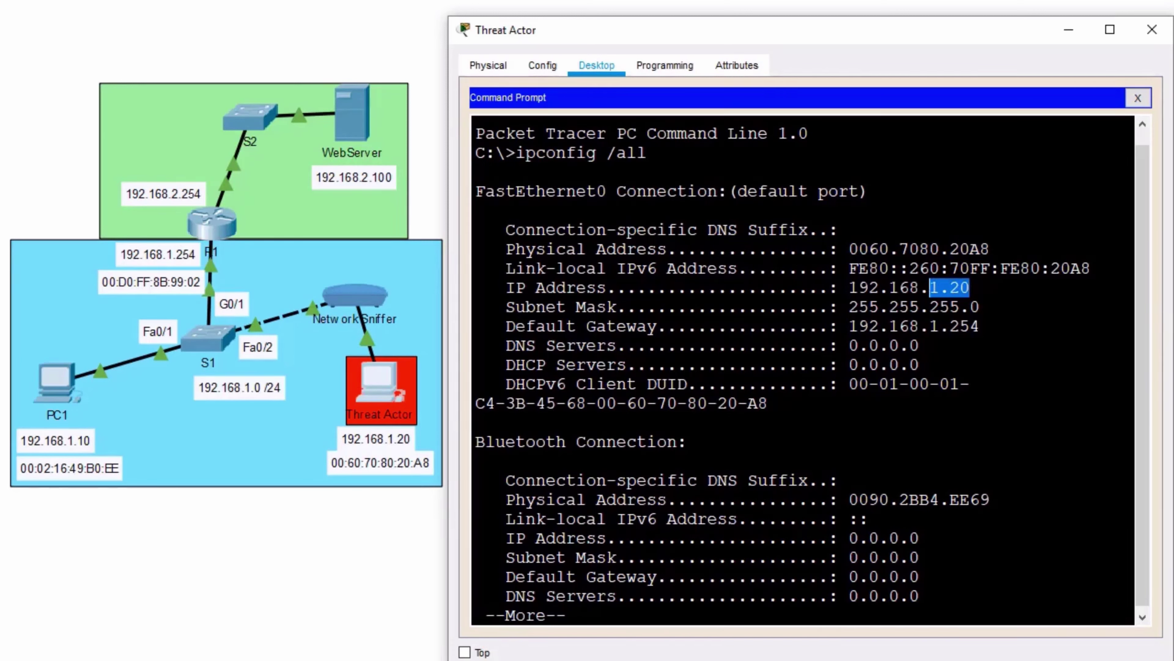
drag(980, 326, 851, 326)
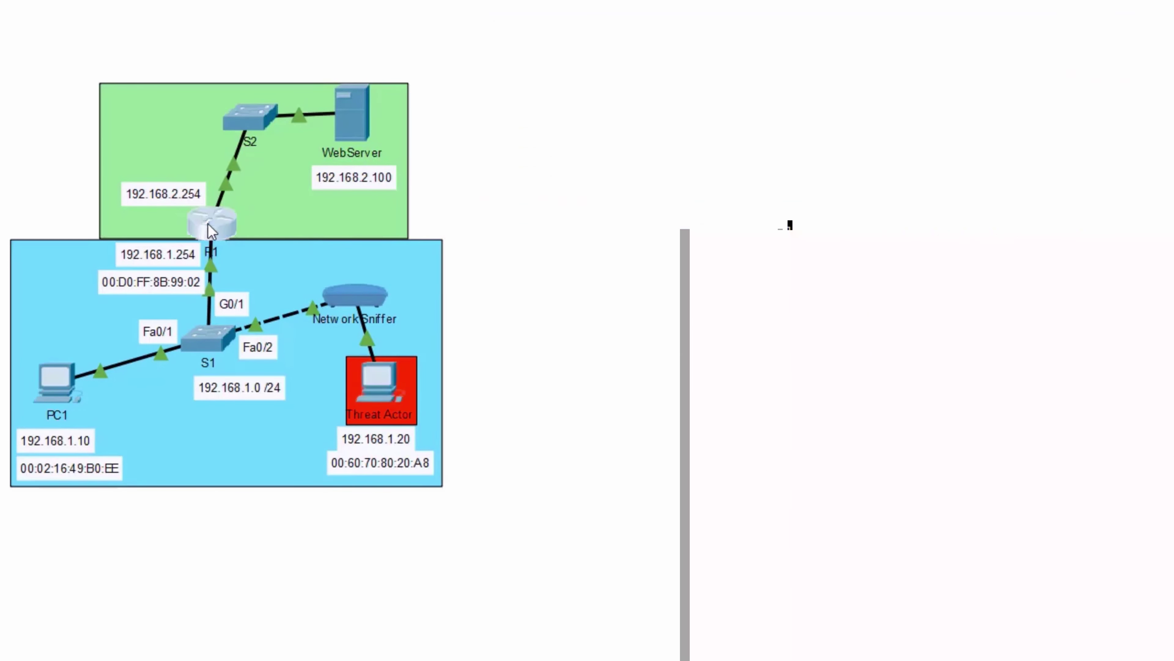
- Select R1's GigabitEthernet0/0/1 MAC address 00D0.FF8B.9902, then return to the Threat Actor PC
click(217, 227)
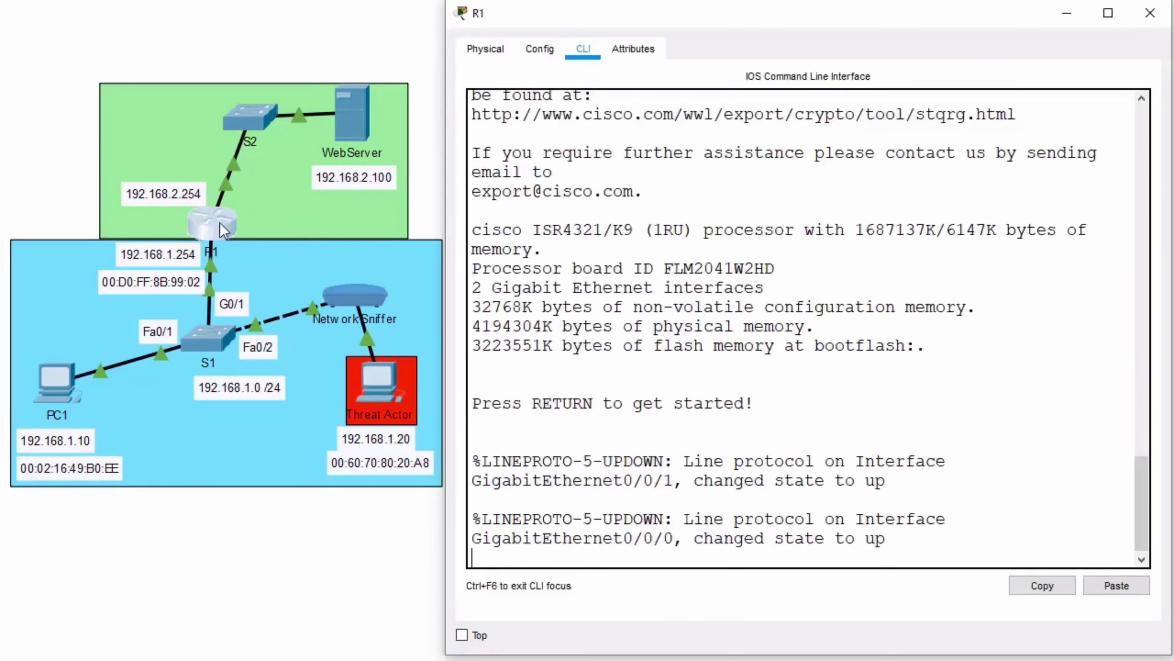
click(539, 49)
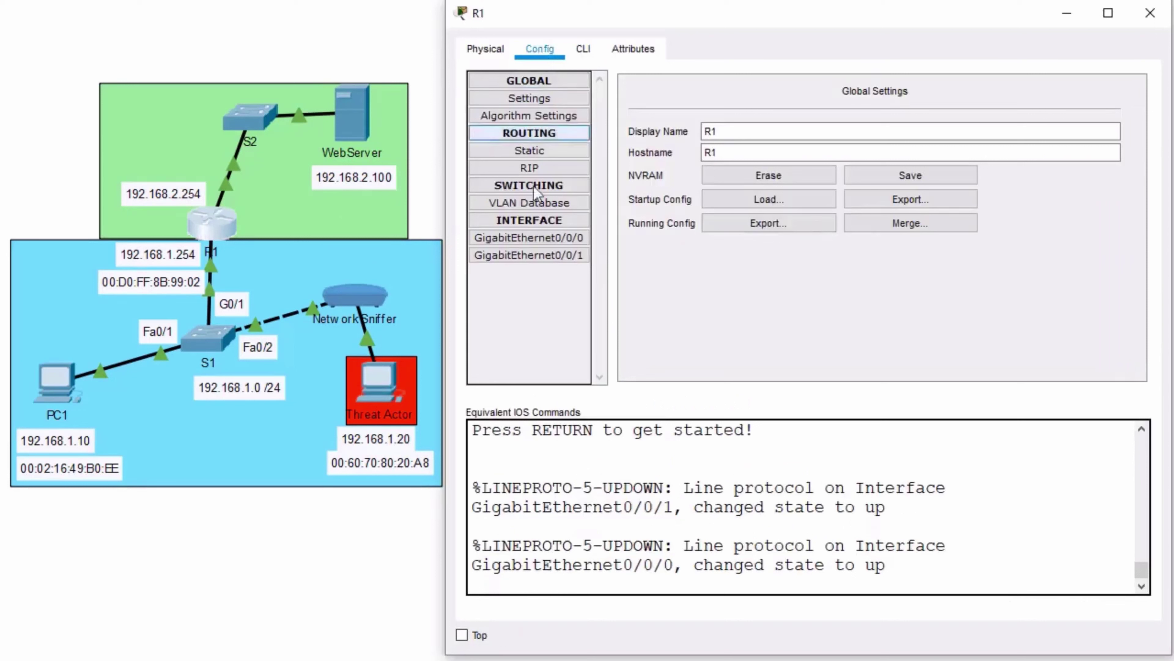
click(559, 251)
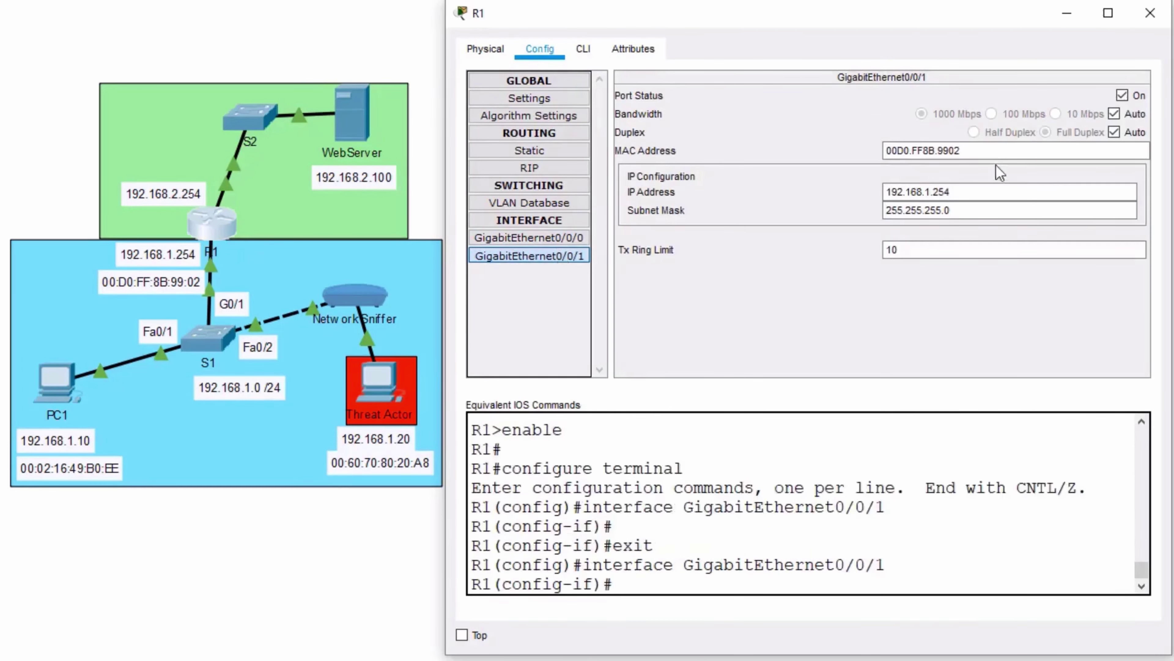
click(996, 152)
key(ctrl+a)
key(ctrl+c)
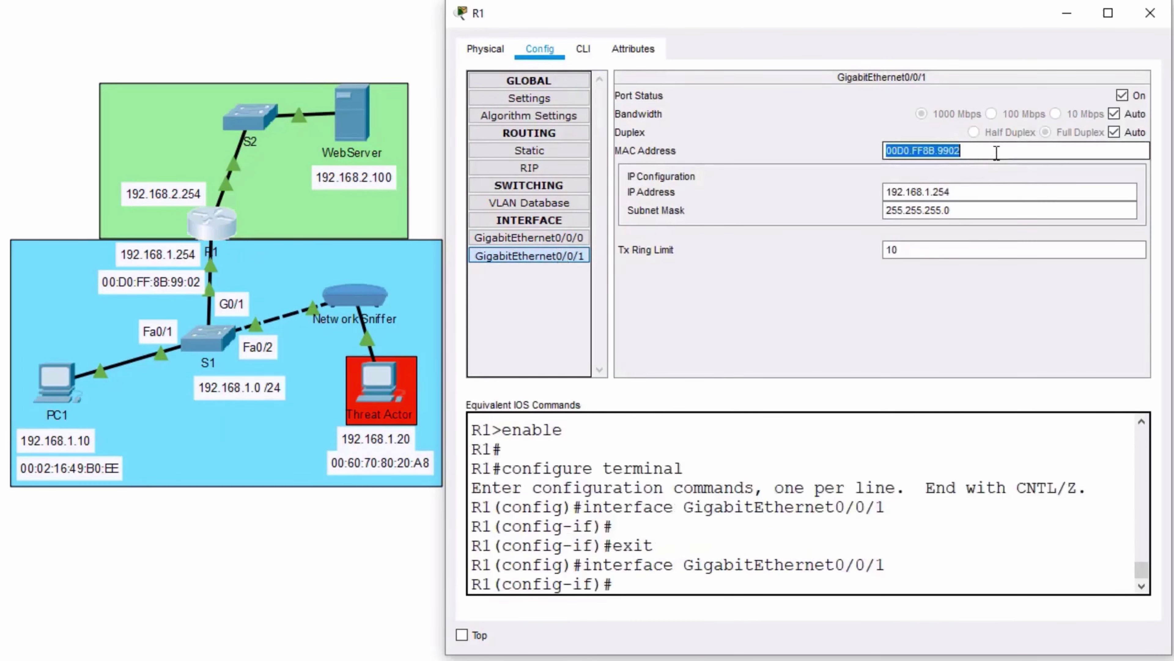
click(1150, 13)
click(379, 384)
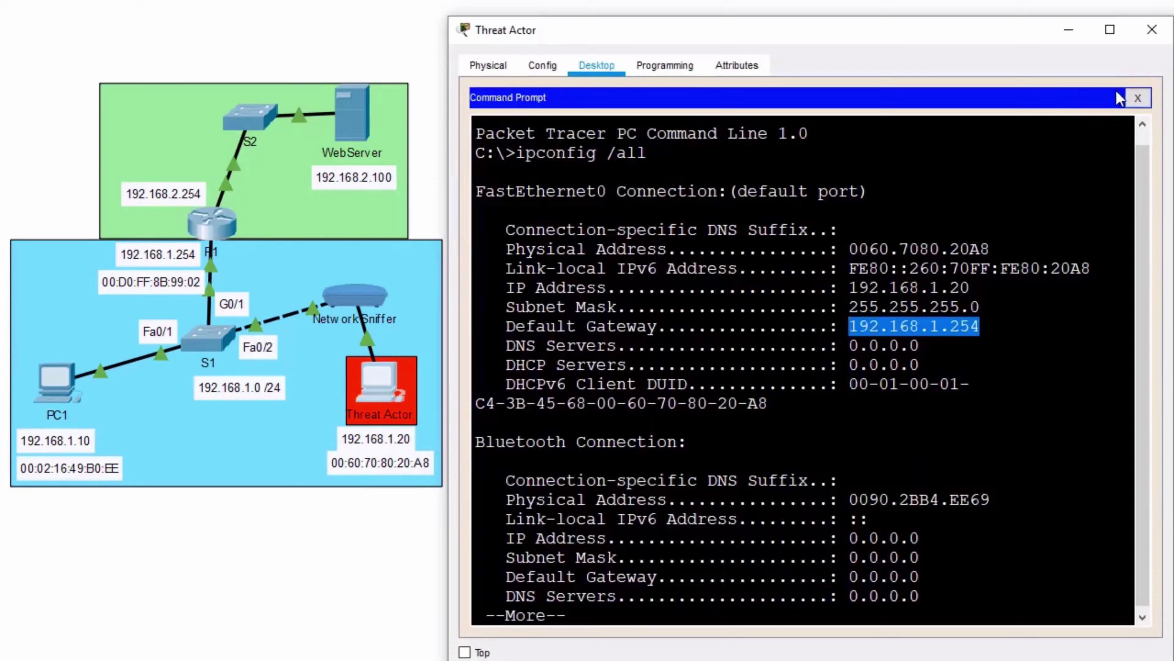
- Replace the Threat Actor's FastEthernet0 MAC 0060.7080.20A8 with R1's 00D0.FF8B.9902
click(1127, 102)
click(554, 70)
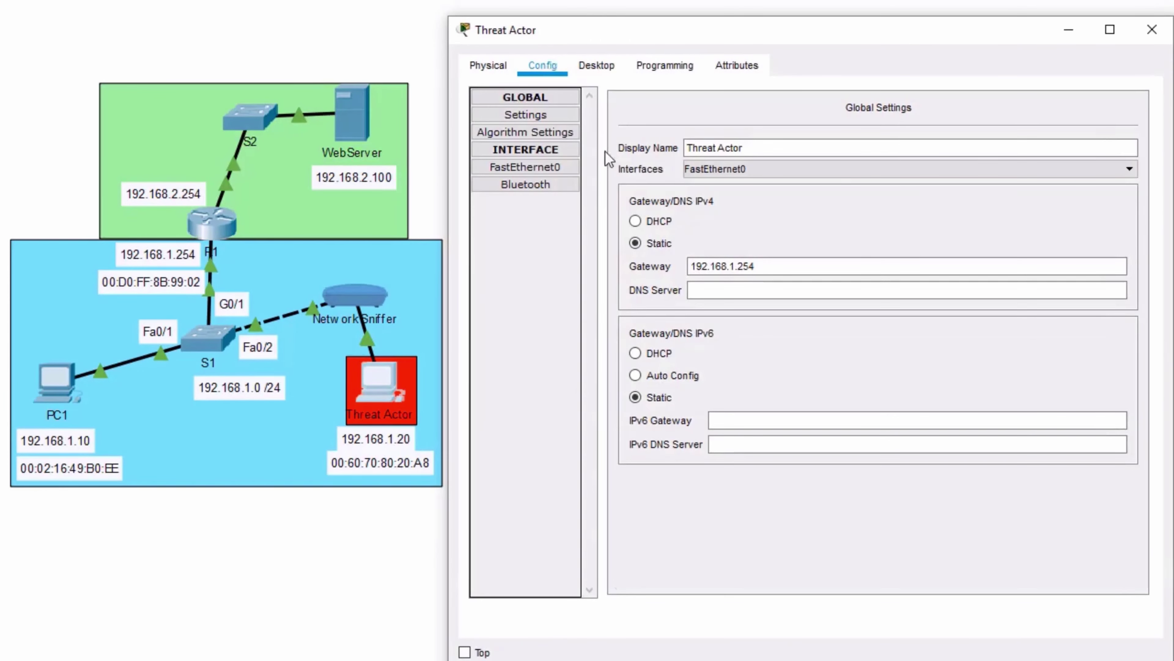
click(554, 167)
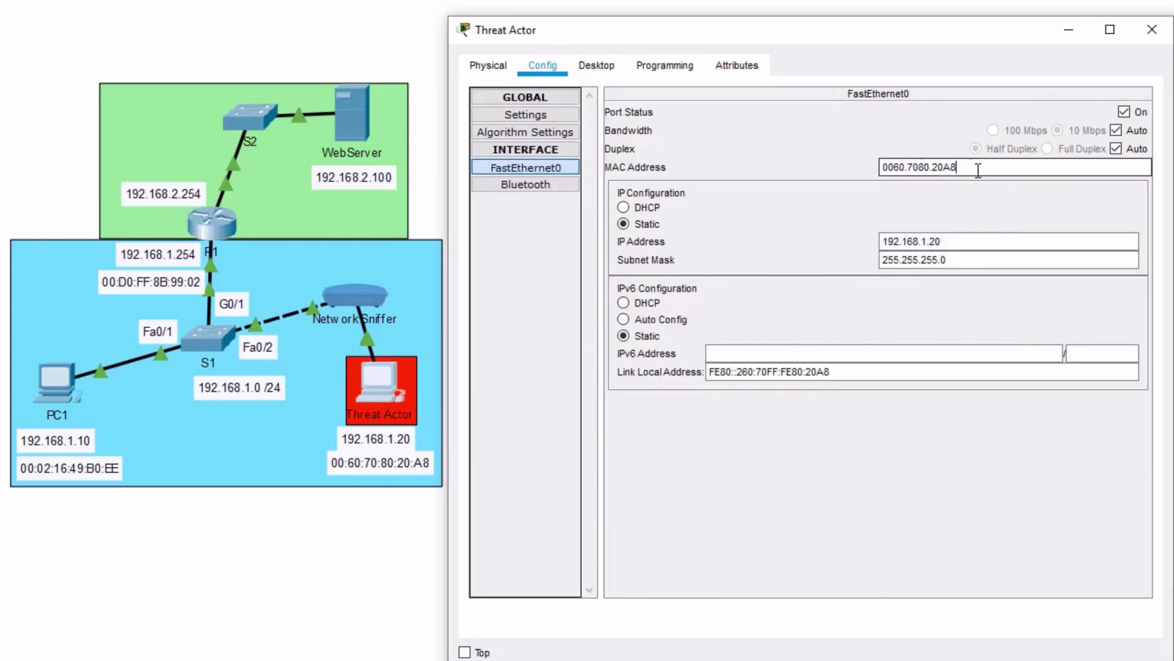
drag(975, 167, 881, 167)
key(ctrl+v)
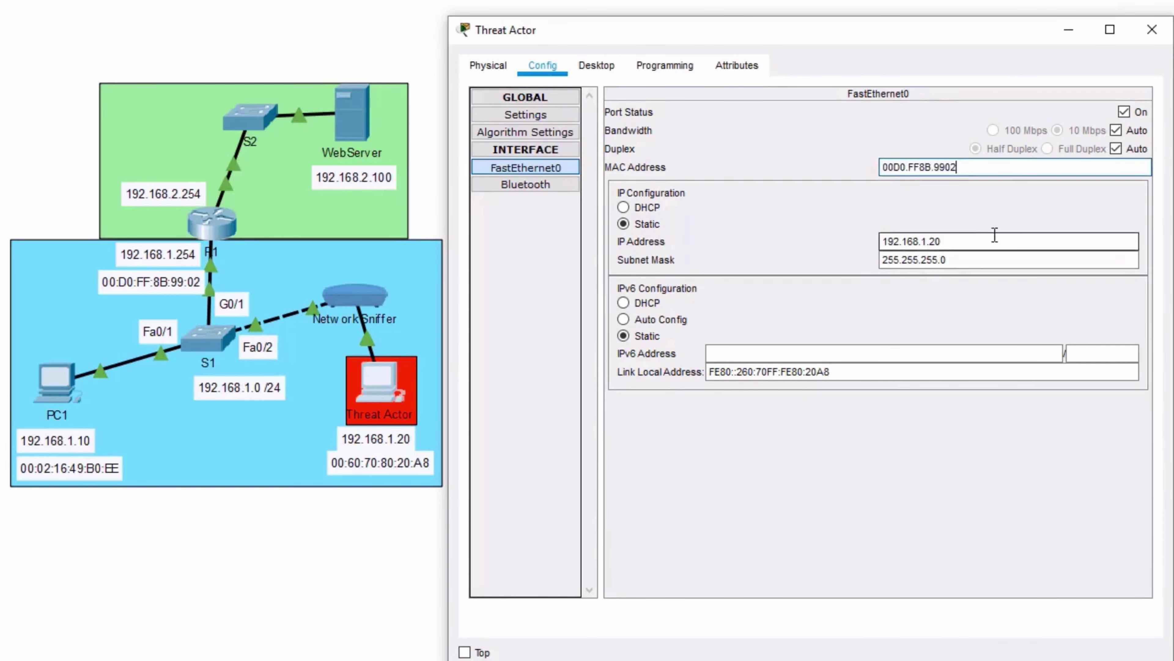
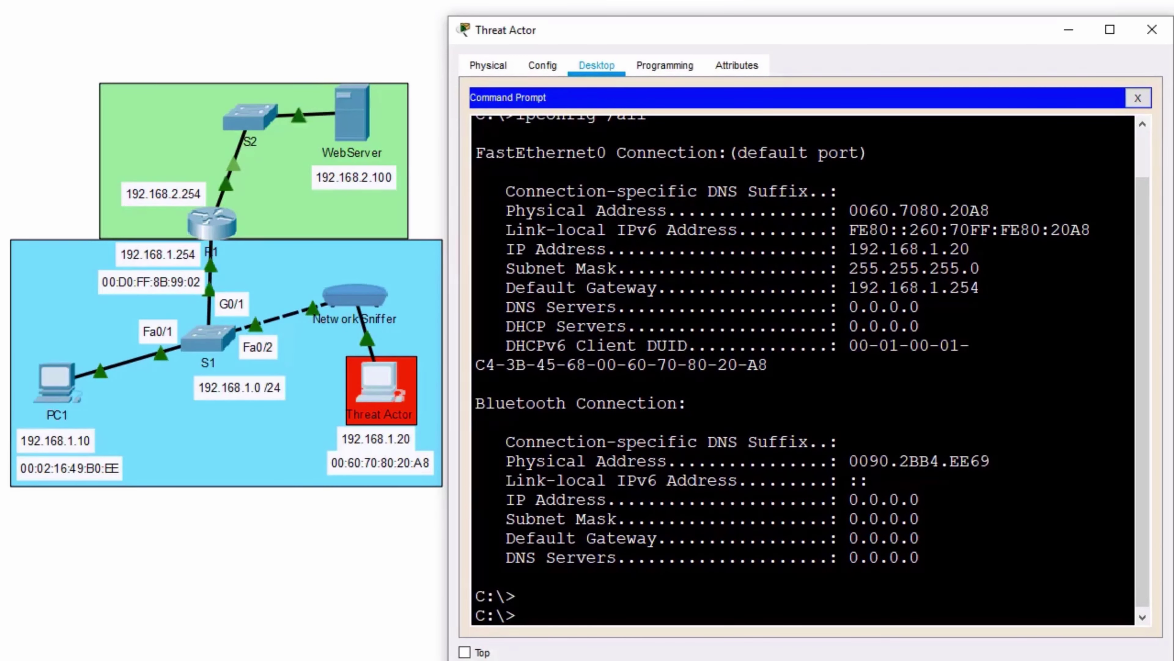
- Run 'ping -t 192.168.1.10' from the Threat Actor until replies arrive, then bring up PC1
text(ping)
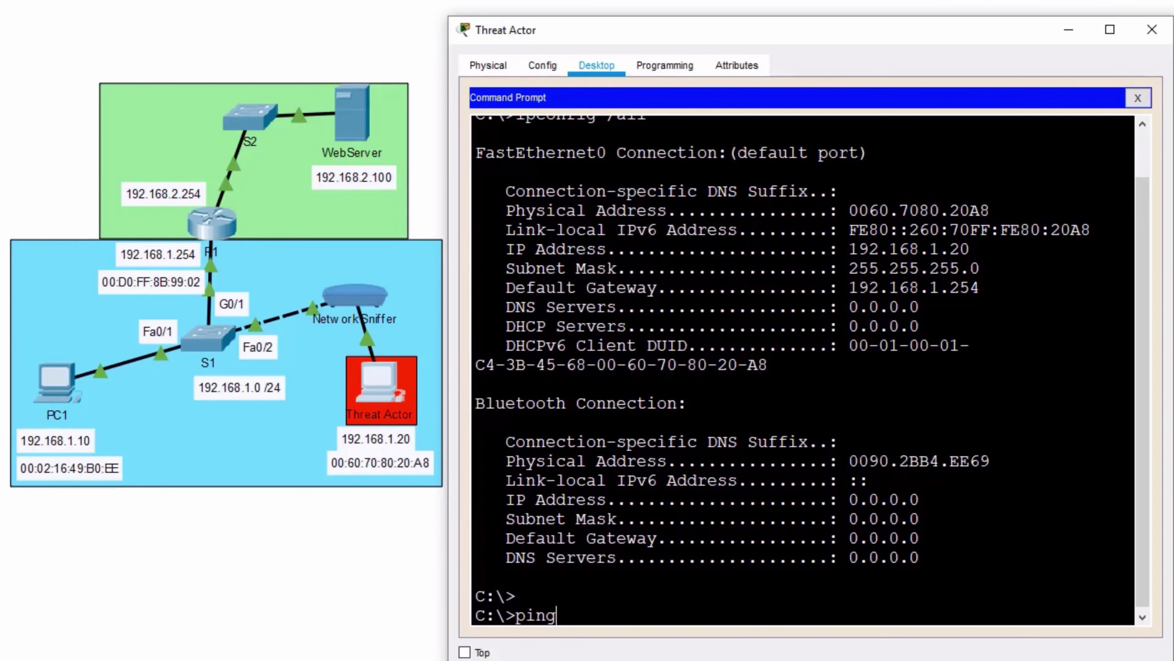
text( -t 19)
text(2.168.1.10)
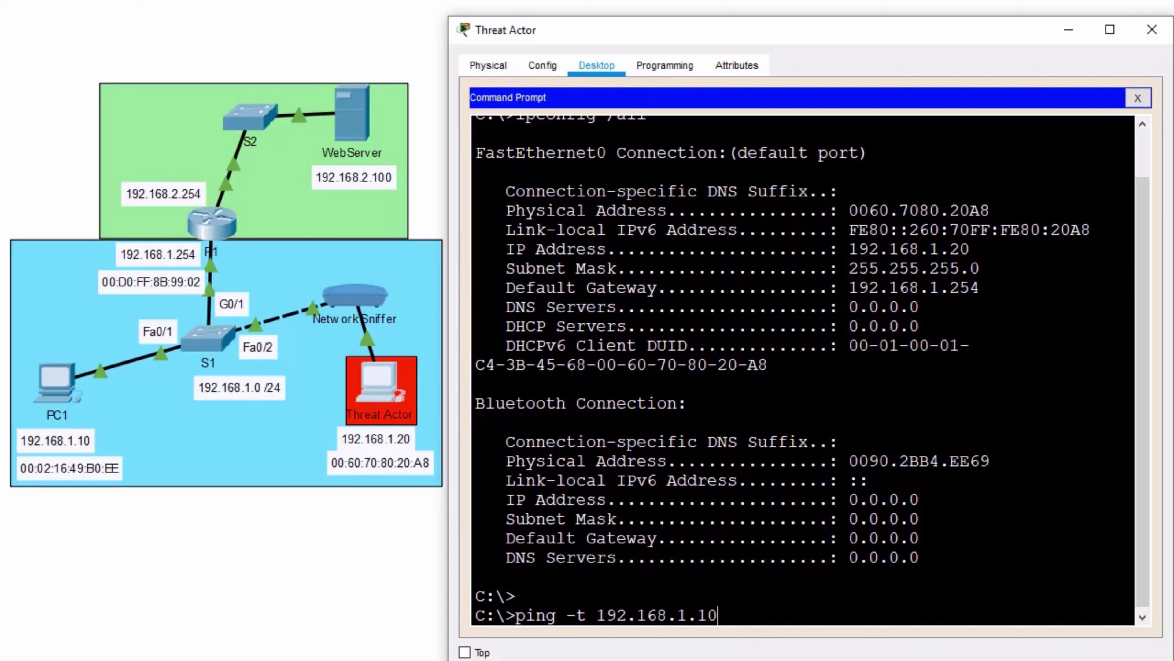
key(Return)
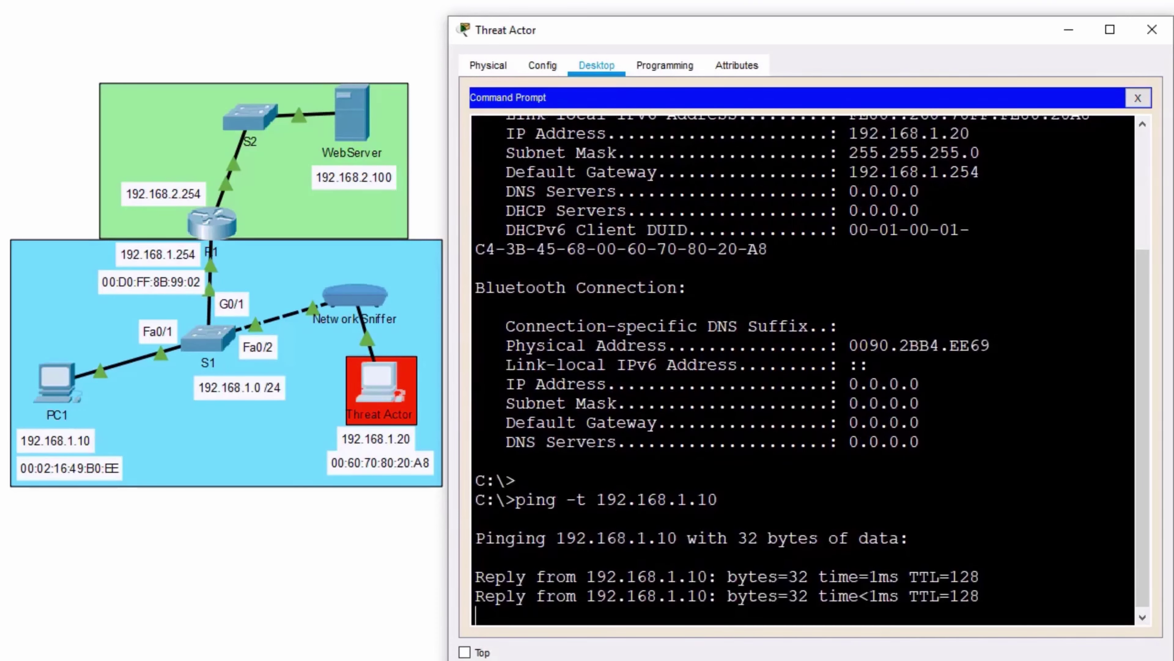
click(63, 378)
- Run 'arp -a' on PC1 and highlight 192.168.1.20 resolving to MAC 00d0.ff8b.9902
click(1142, 93)
click(980, 157)
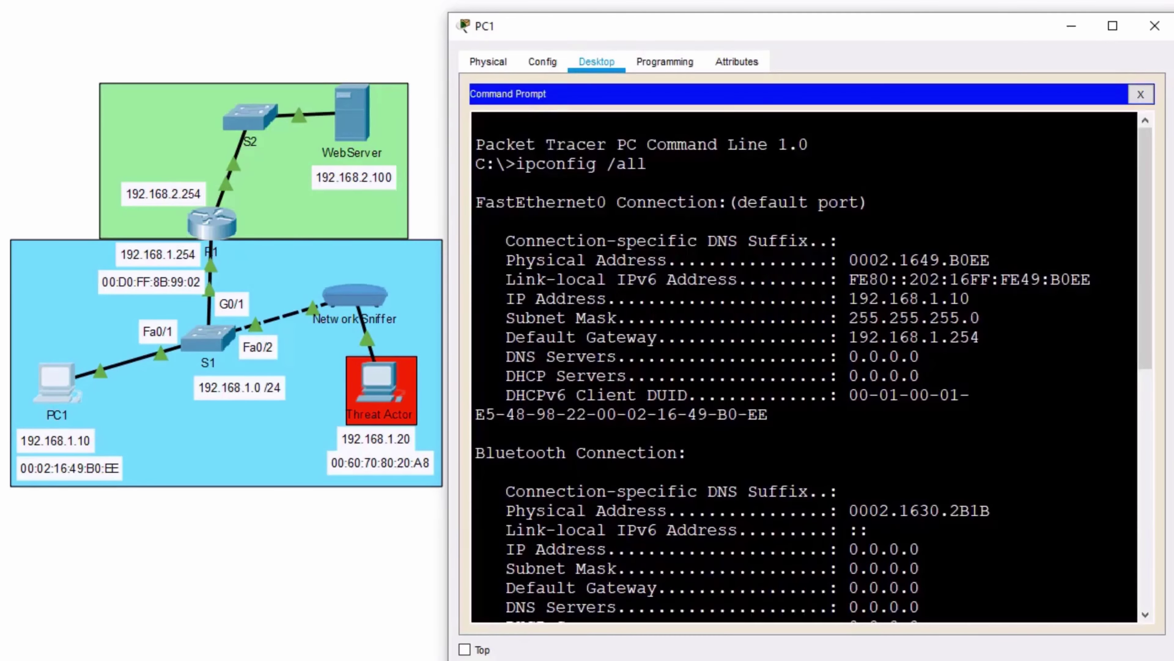
text(arp -a)
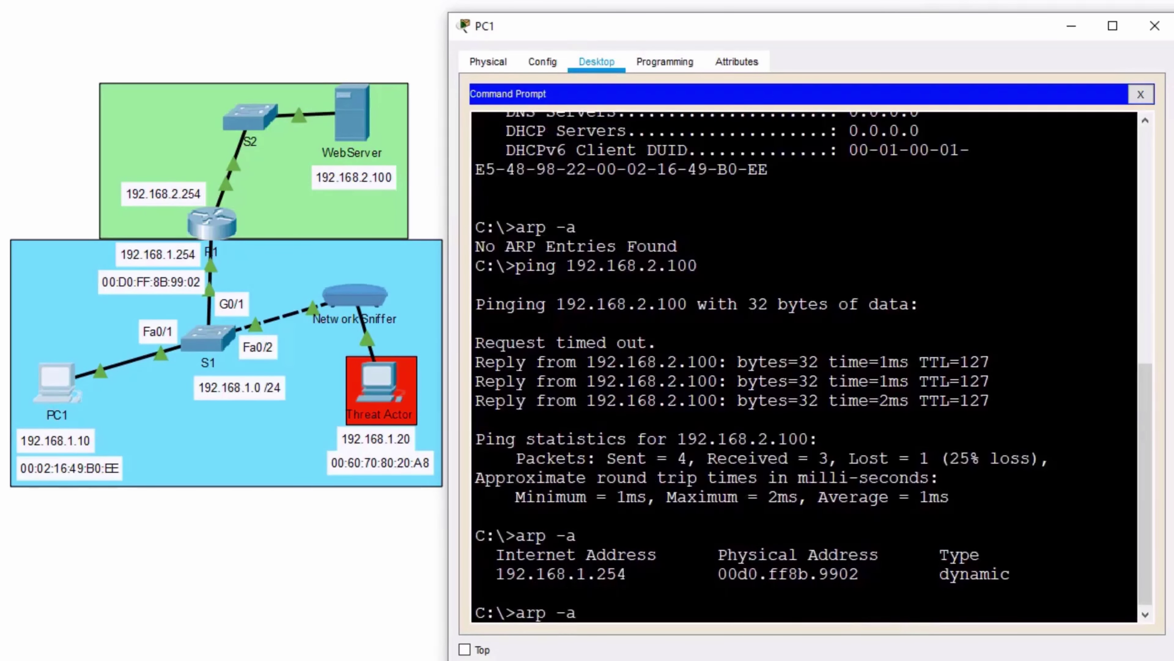
key(Return)
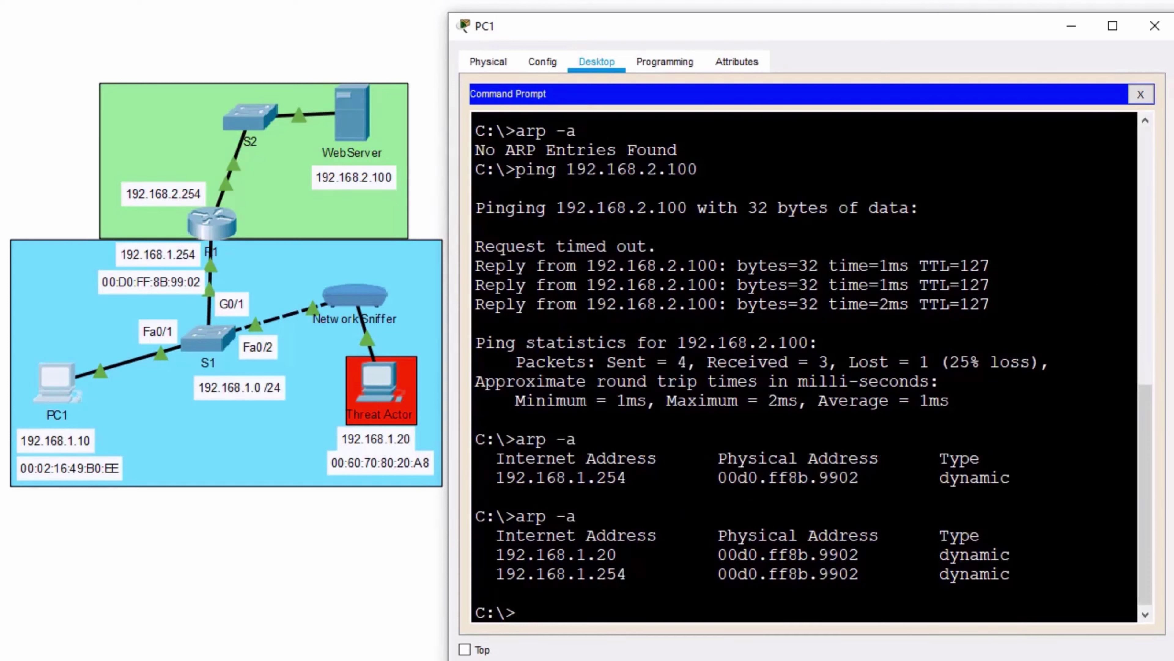
drag(627, 555, 496, 555)
drag(722, 555, 860, 555)
- Open switch S1's command line and enter privileged mode with 'en'
click(208, 340)
key(Return)
text(en)
key(Return)
- Run 'show mac address-table dynamic' on S1 and highlight 00d0.ff8b.9902 on port Fa0/2
text(show mac add)
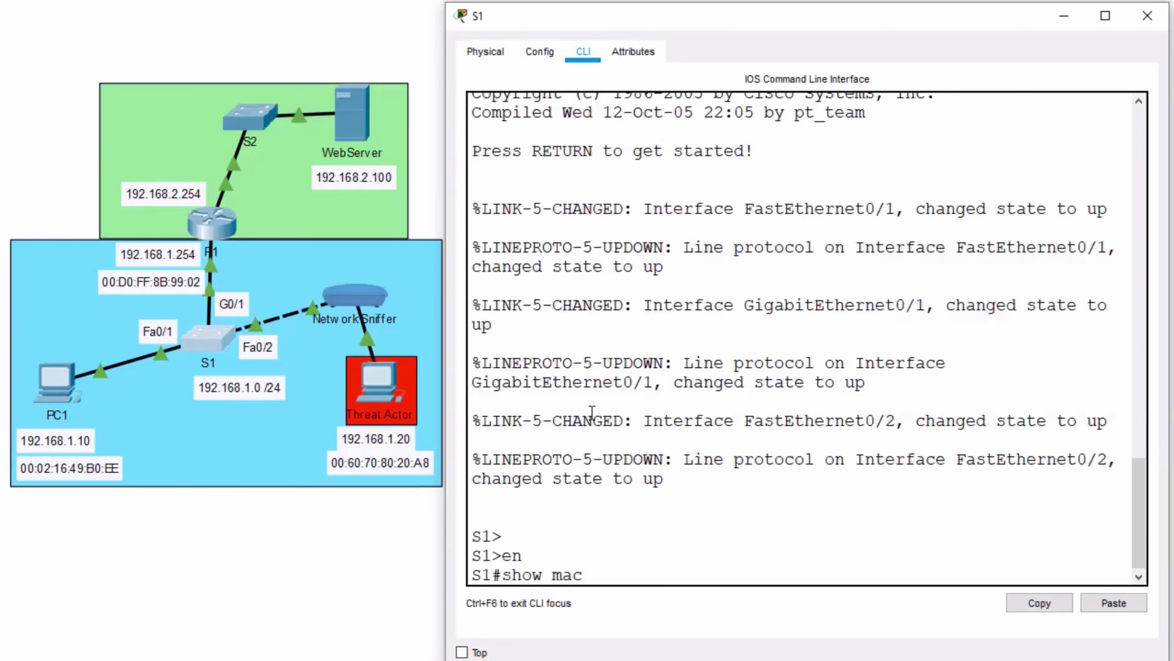
key(Tab)
text(dynami)
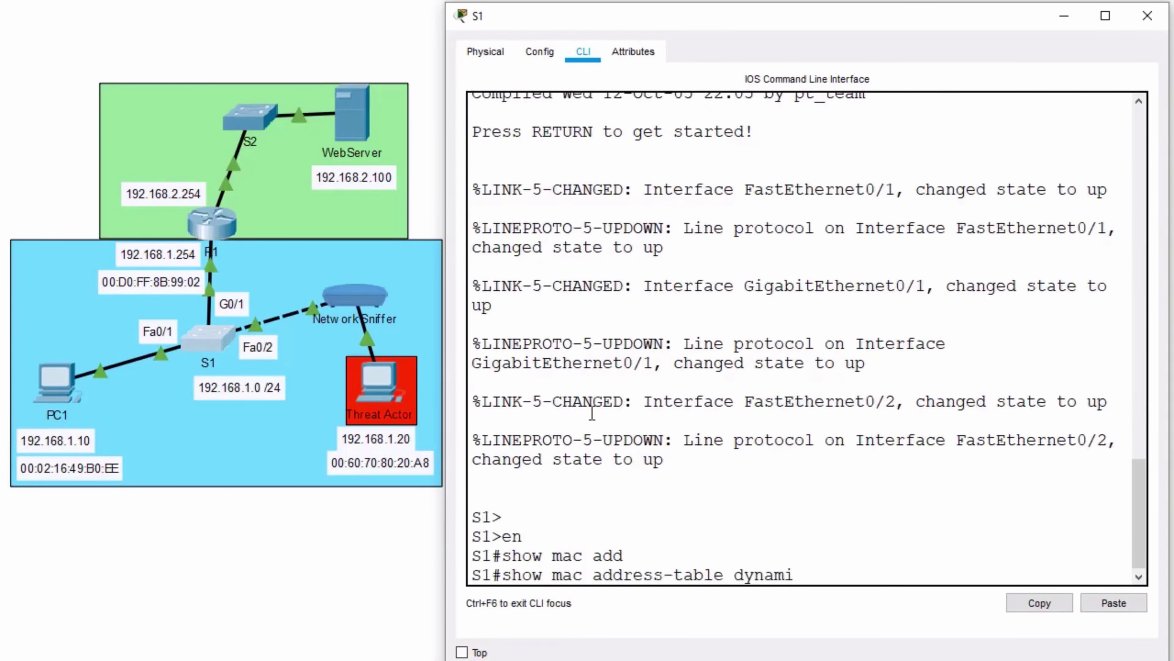
key(Return)
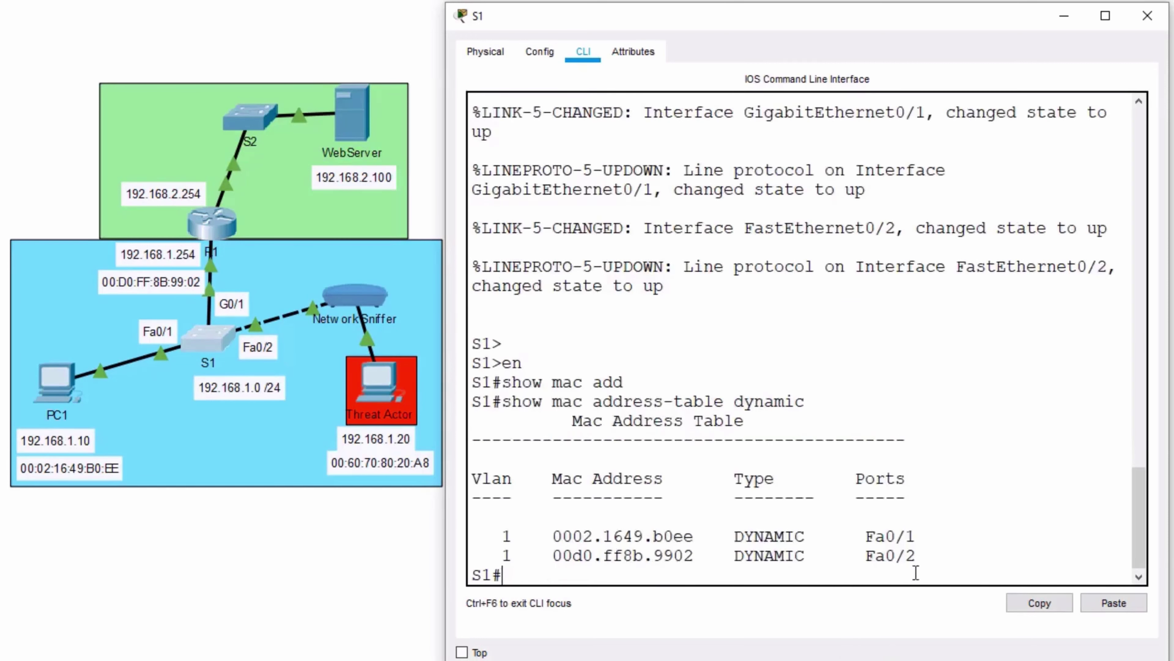
drag(918, 560, 559, 562)
click(591, 561)
click(64, 378)
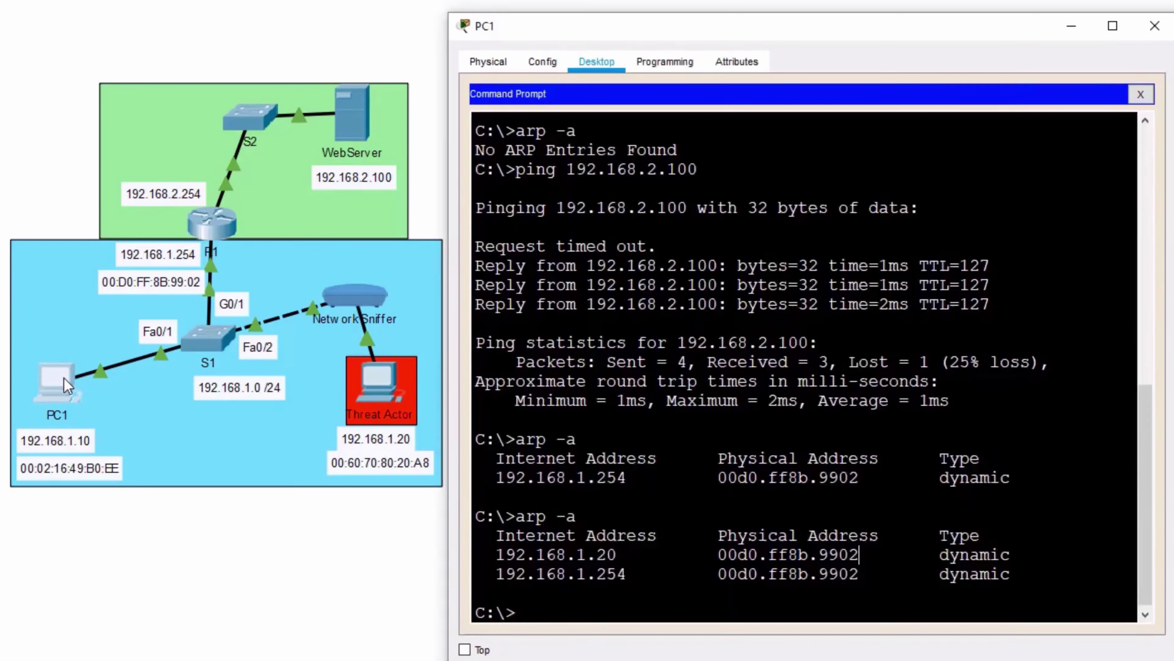
click(1141, 94)
click(1046, 141)
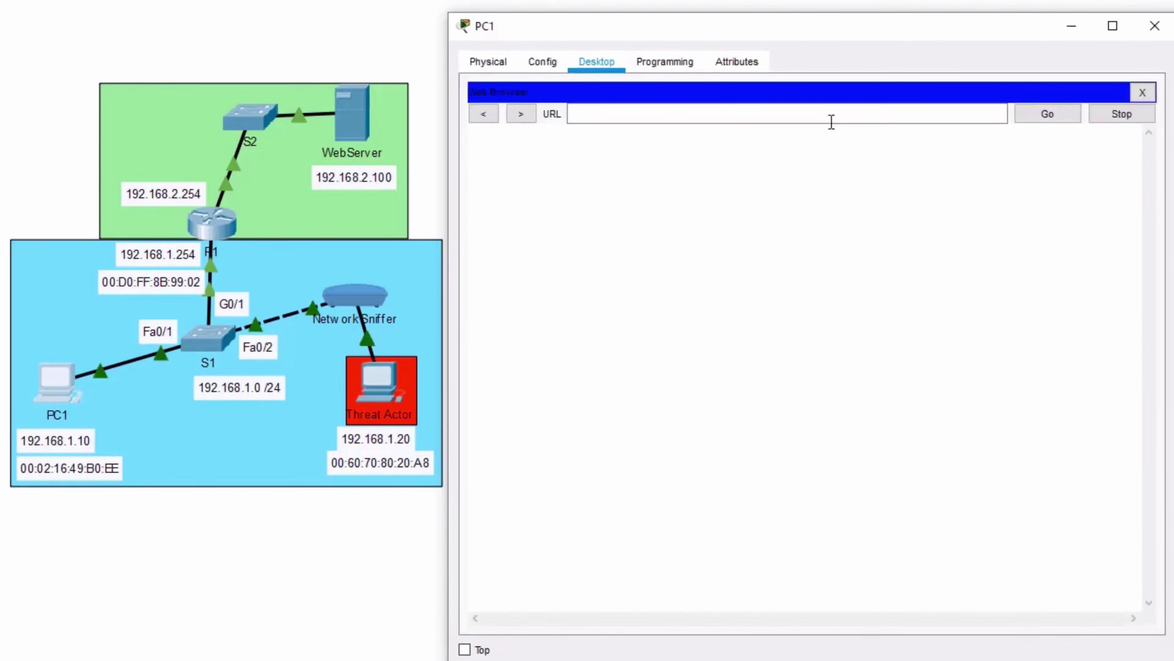
click(831, 122)
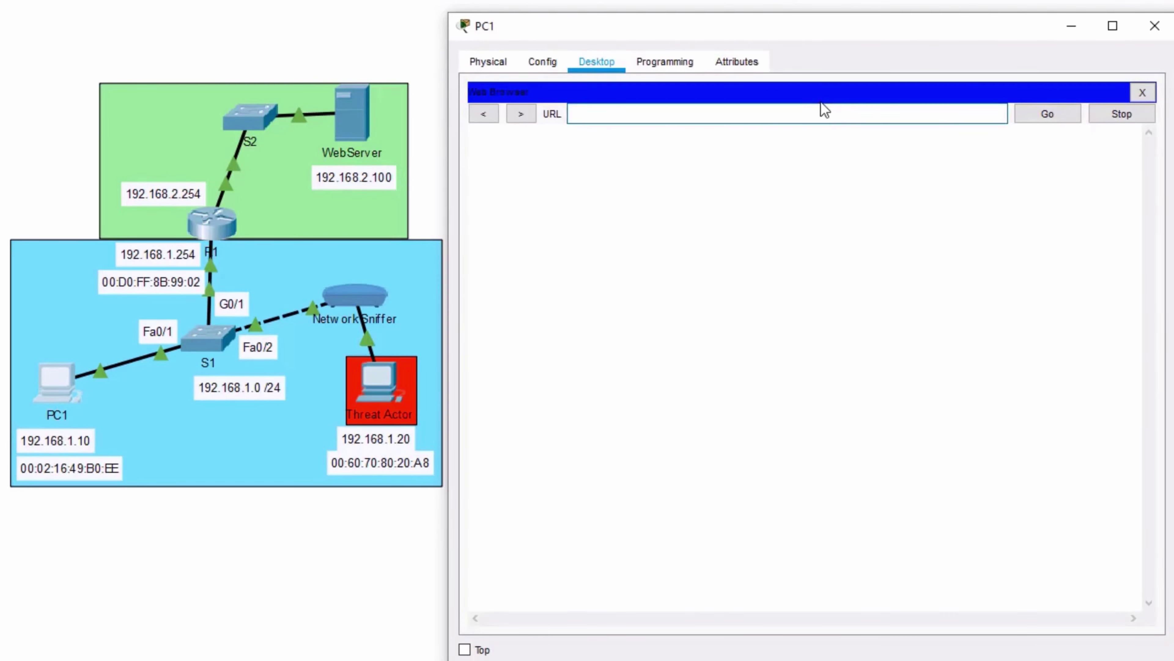
text(192.168.2.100)
key(Return)
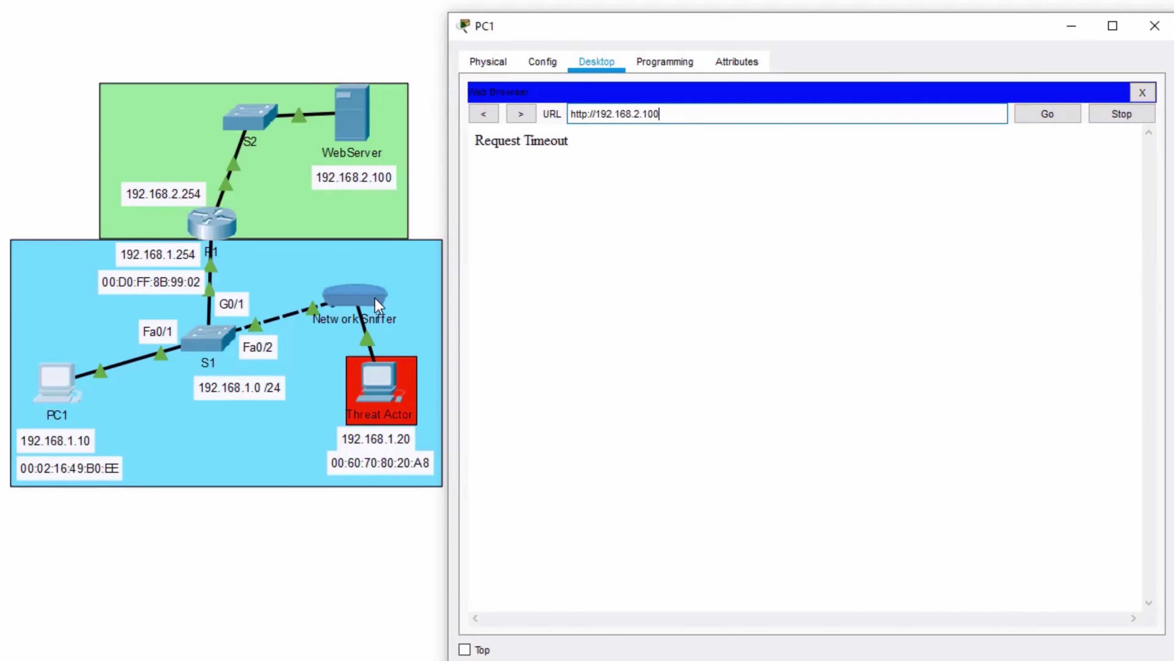
- Inspect the last sniffed TCP packet: 192.168.1.10 port 1026 to 192.168.2.100 port 80
click(356, 304)
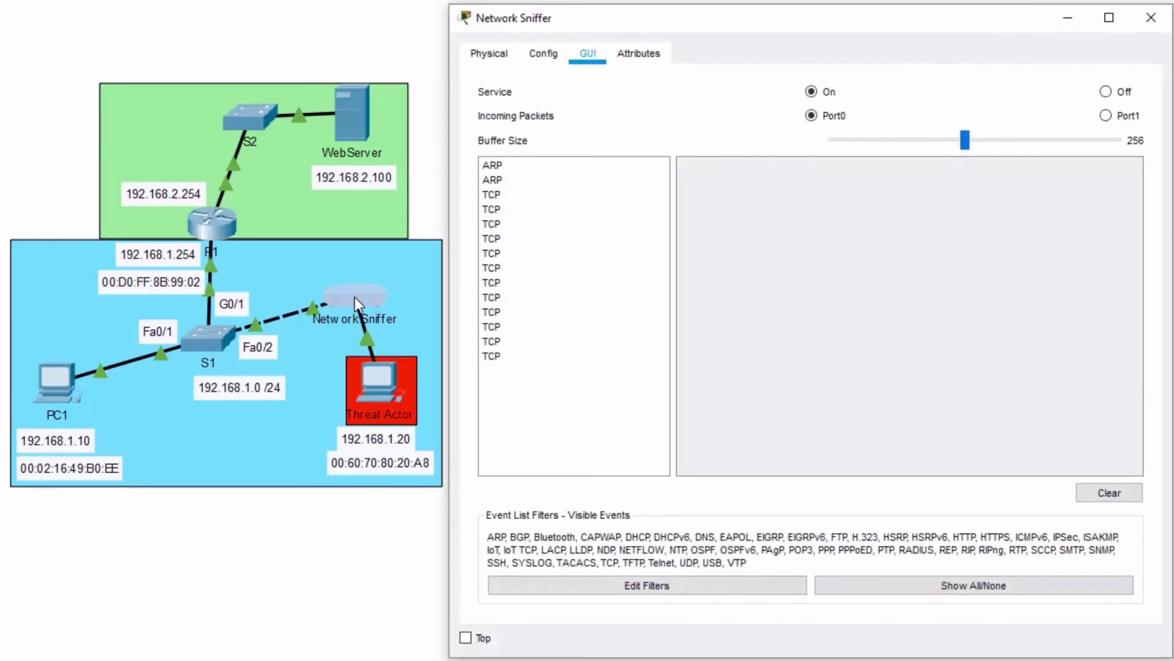
click(511, 359)
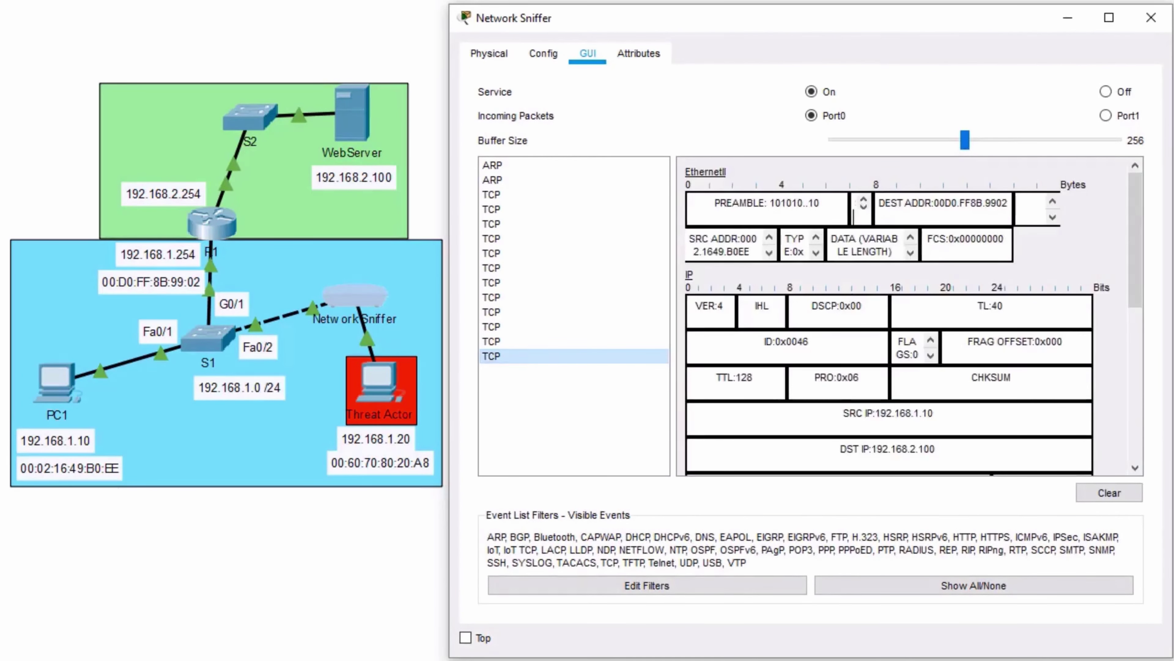
drag(1130, 246, 1135, 279)
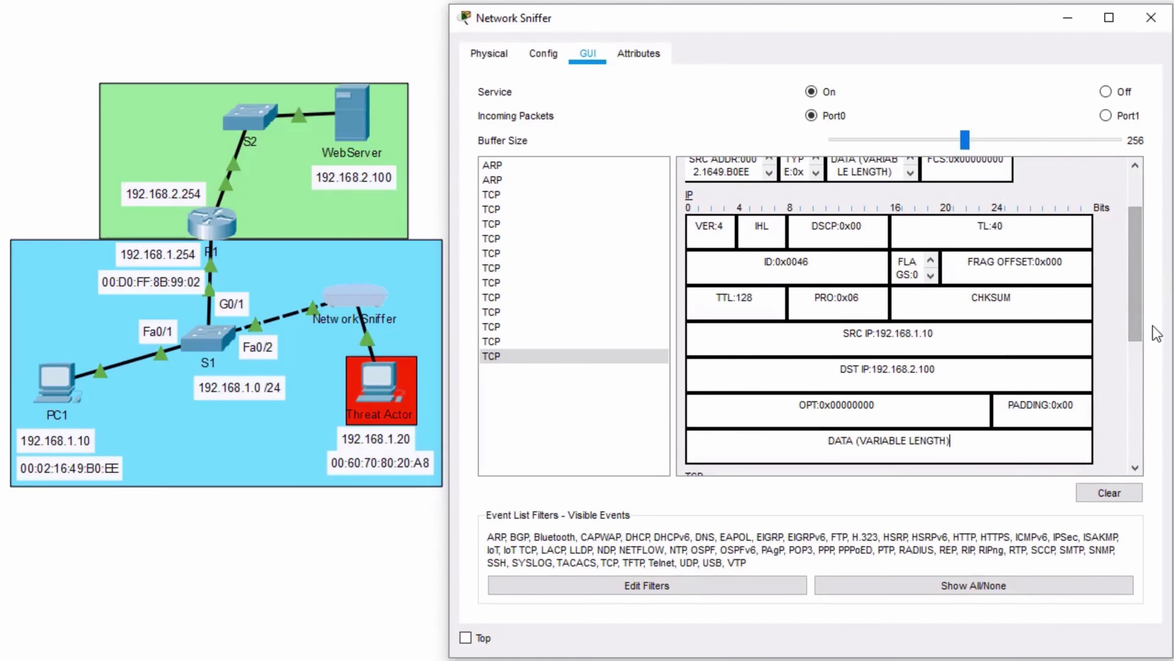
click(930, 337)
drag(1149, 307, 1153, 424)
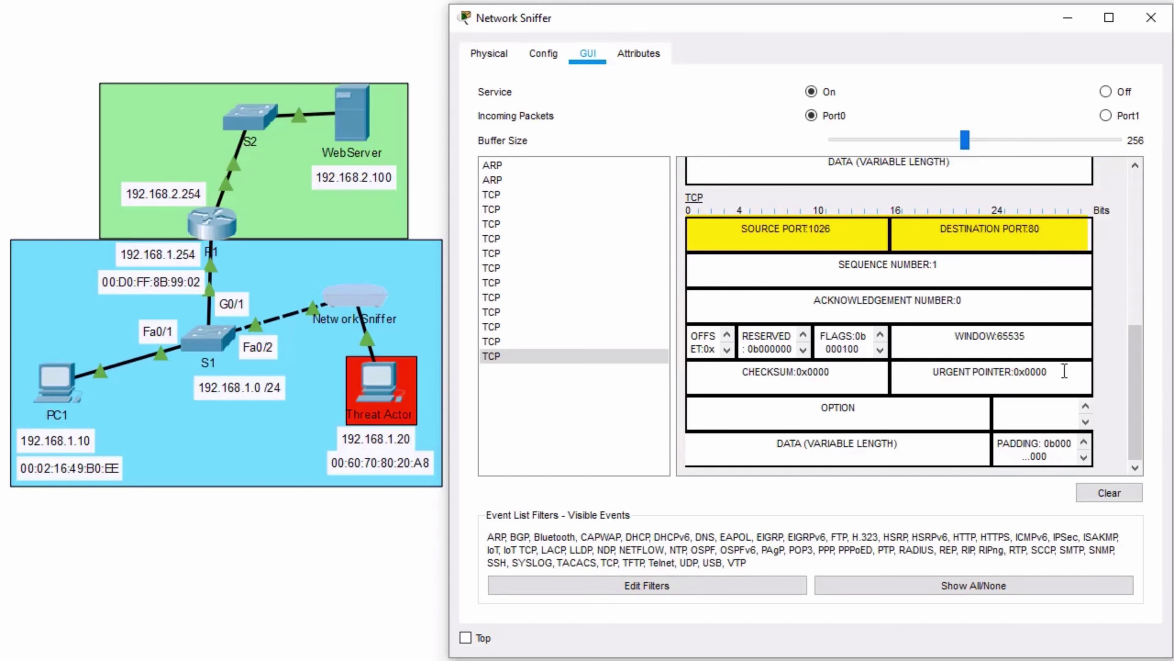
drag(1124, 389, 1115, 226)
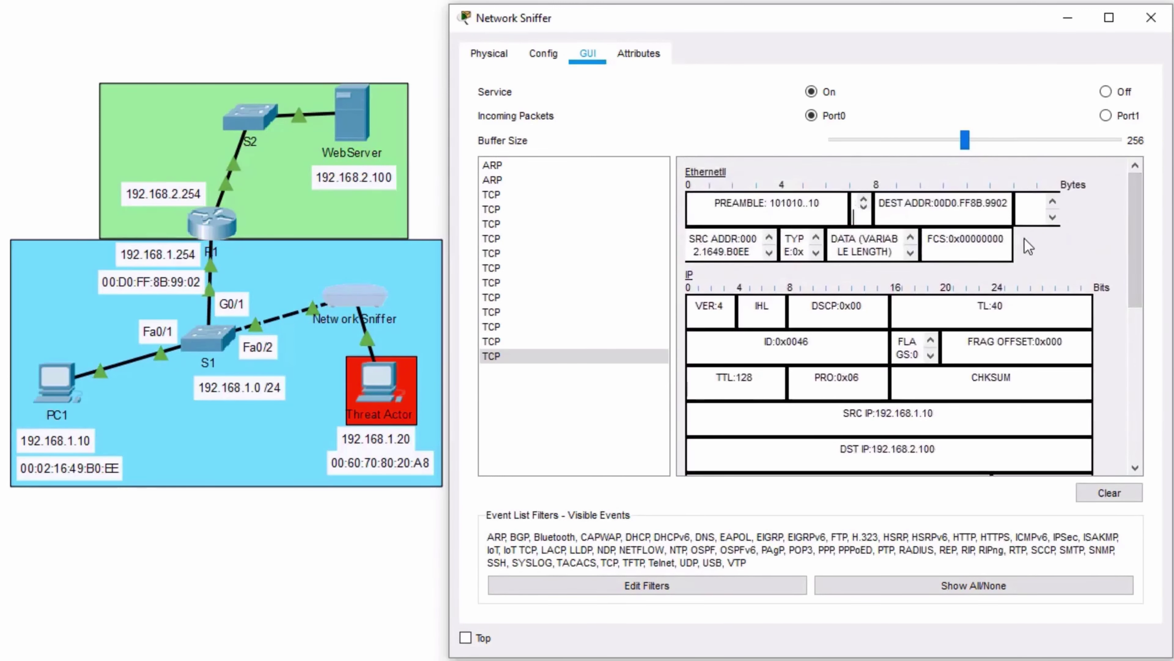